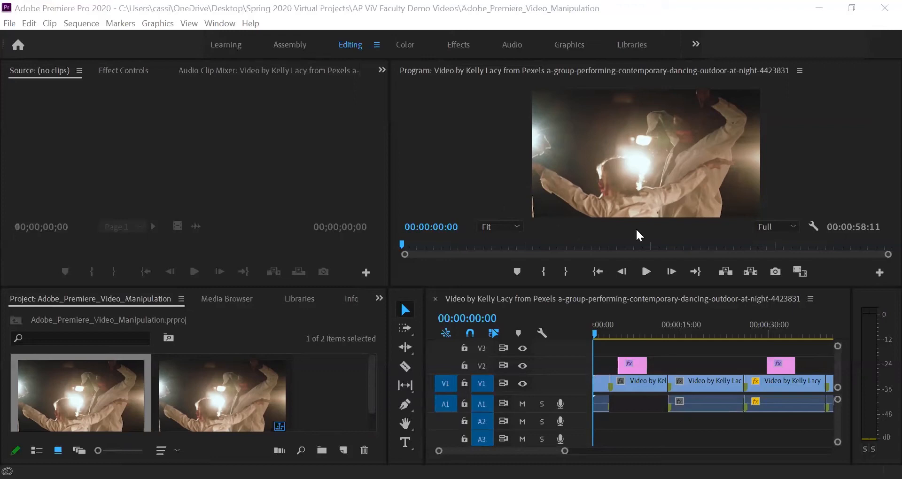
Play the finished dance sequence from its beginning to preview the edit
click(645, 272)
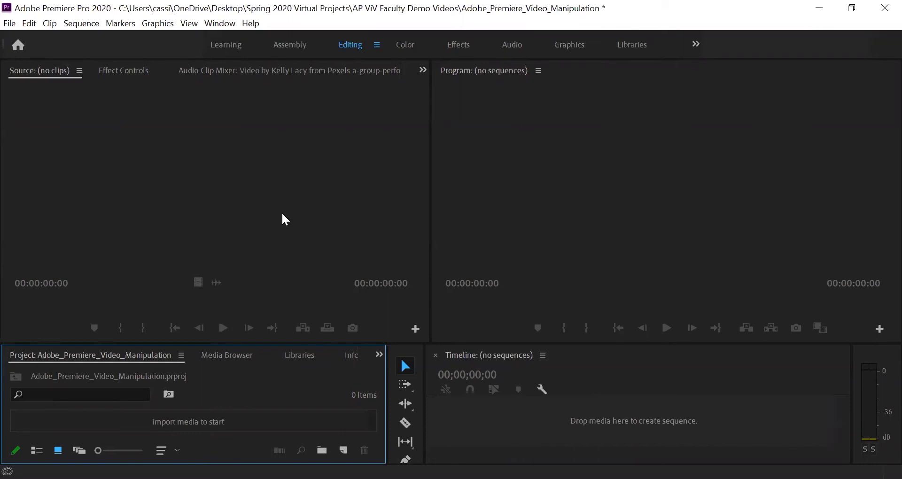
Import the contemporary-dancing video from the Images_Example_Video_AP_Faculty folder and make the project area taller to show its thumbnail
click(10, 24)
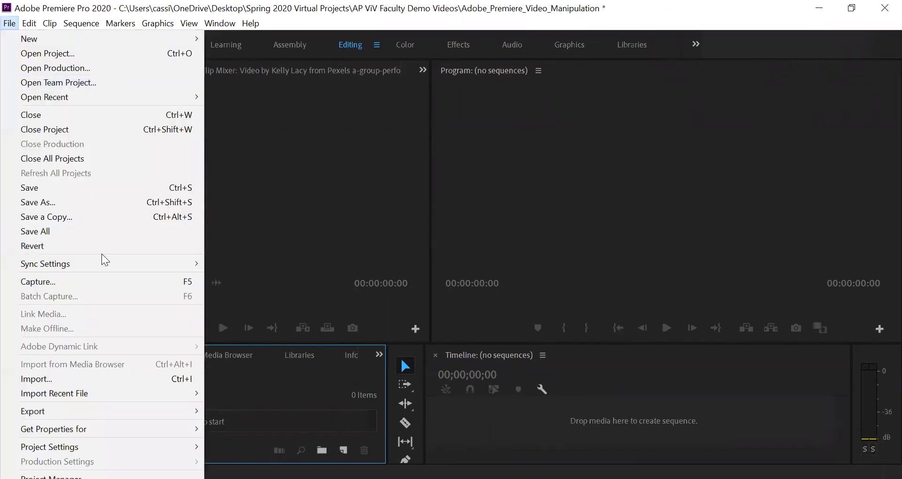
click(125, 379)
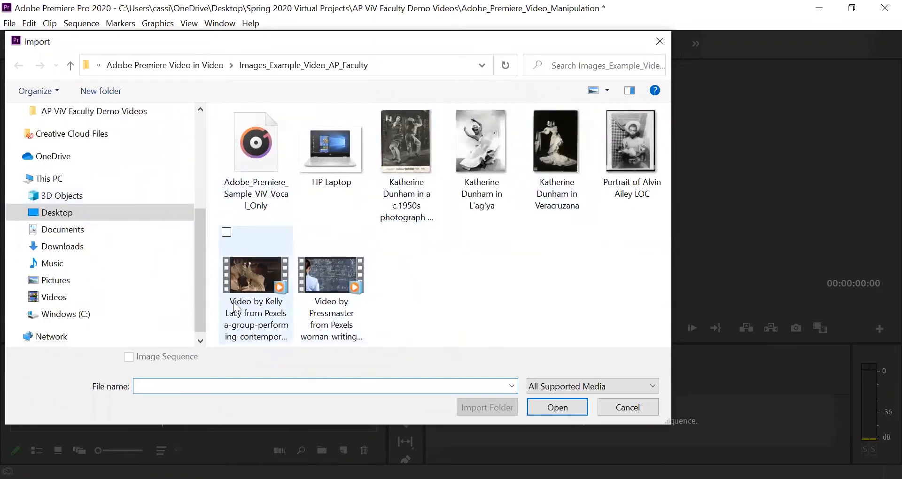
click(244, 282)
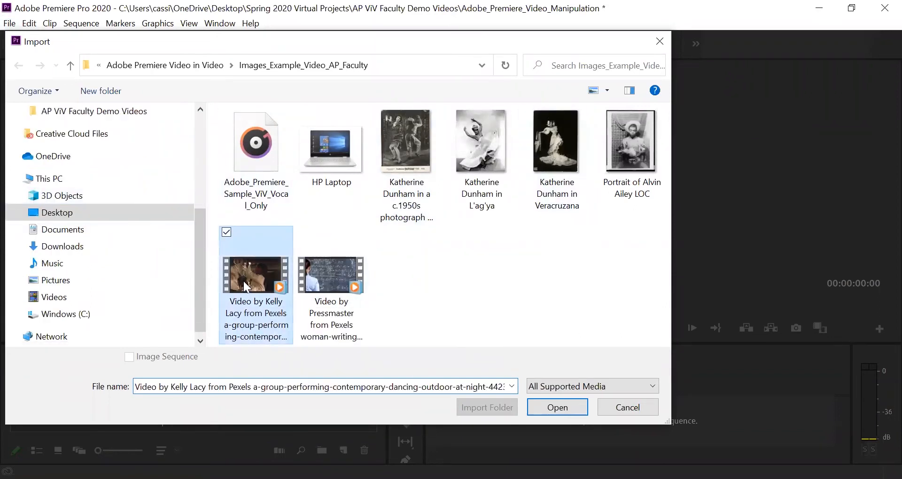
double_click(243, 281)
drag(199, 343, 207, 258)
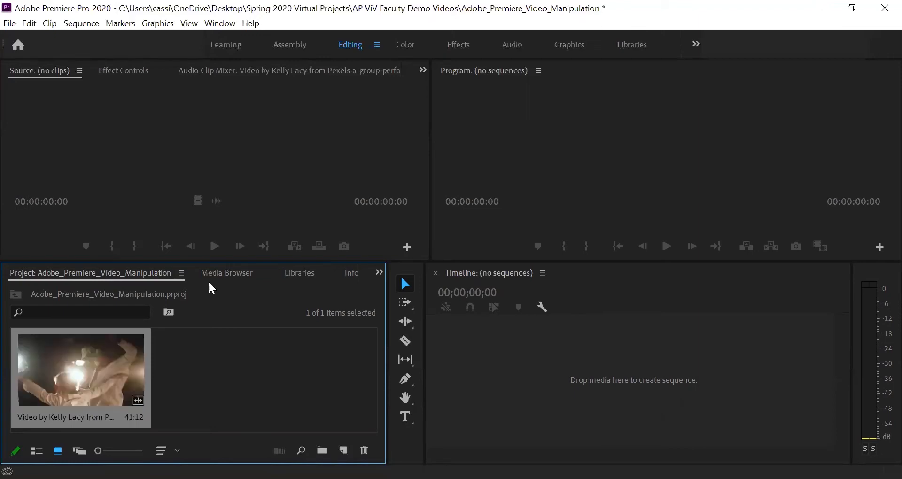
drag(230, 261, 229, 285)
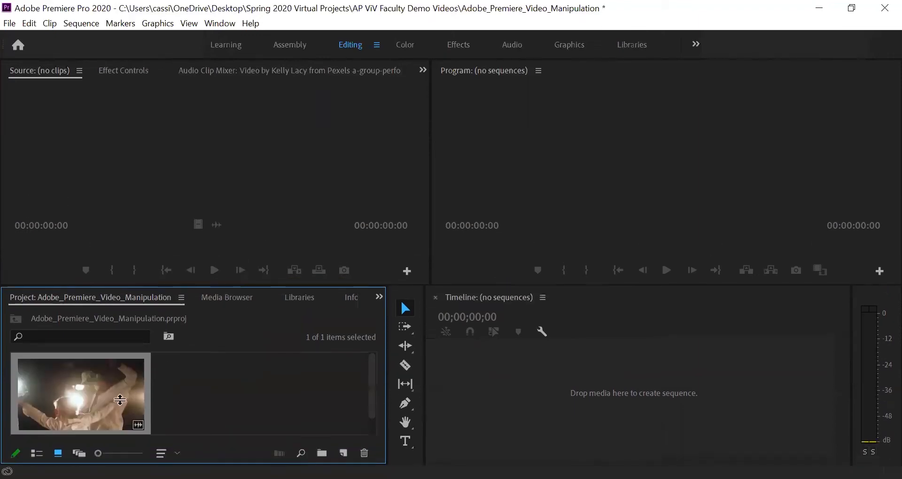
Open the imported dance clip in the source monitor, enlarge the preview and play its first few seconds
double_click(82, 396)
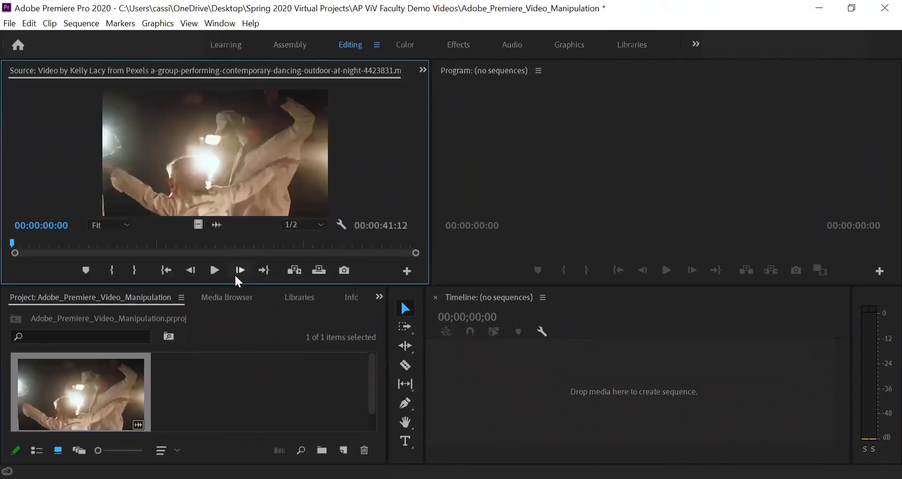
drag(238, 284, 248, 333)
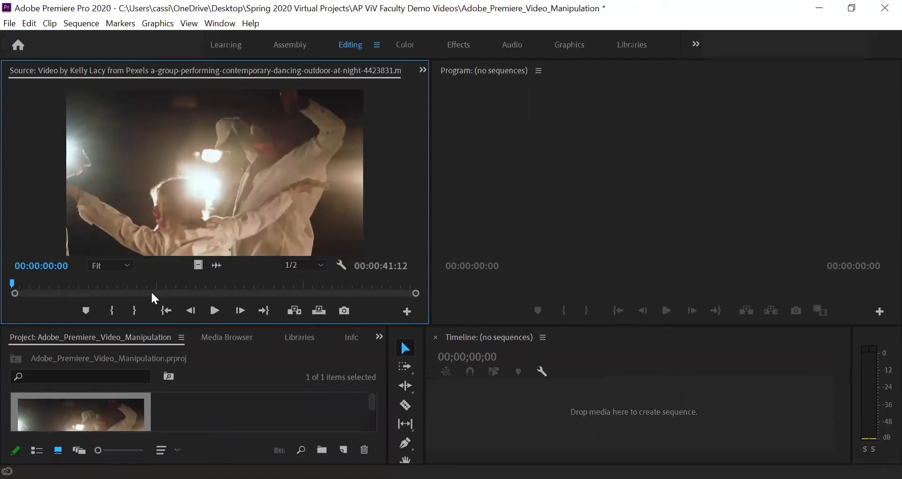
click(214, 310)
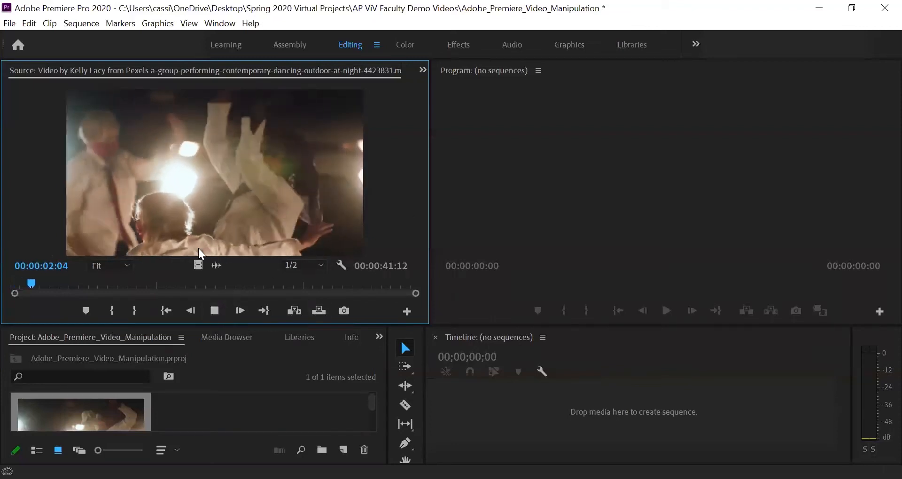
key(space)
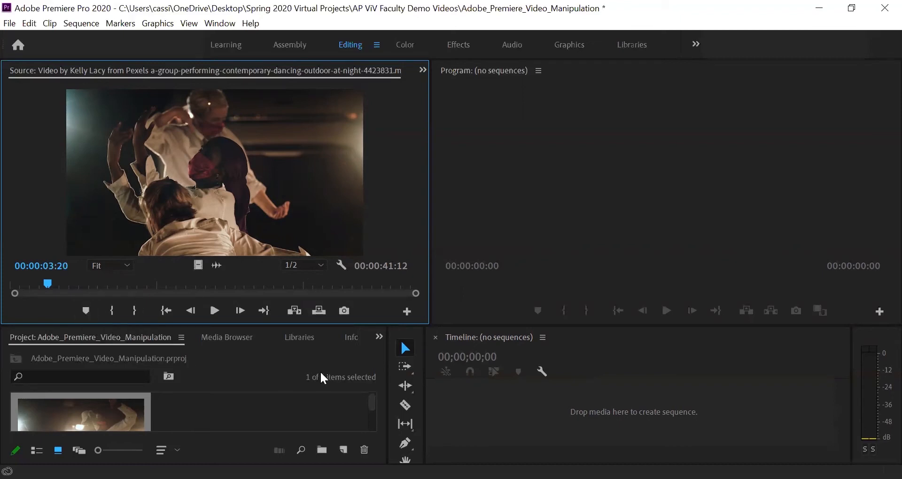
Add a marker to the source clip at 00:00:03:00
key(m)
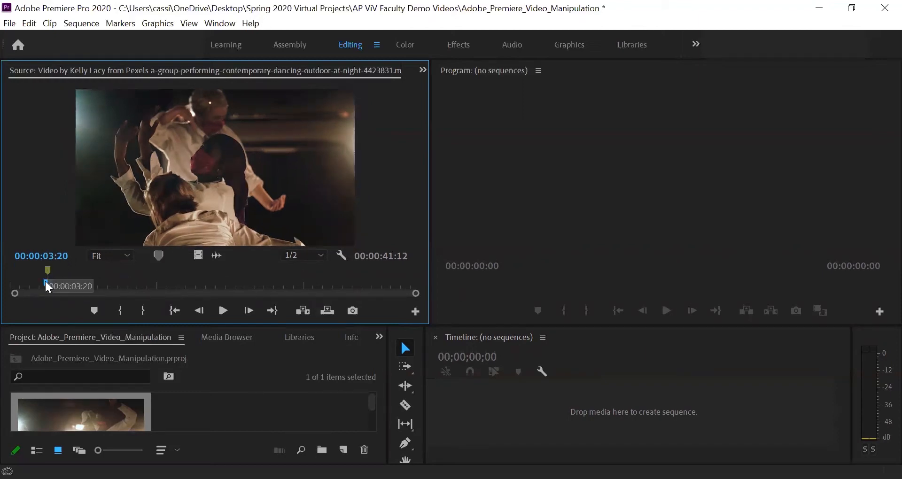
key(ctrl+z)
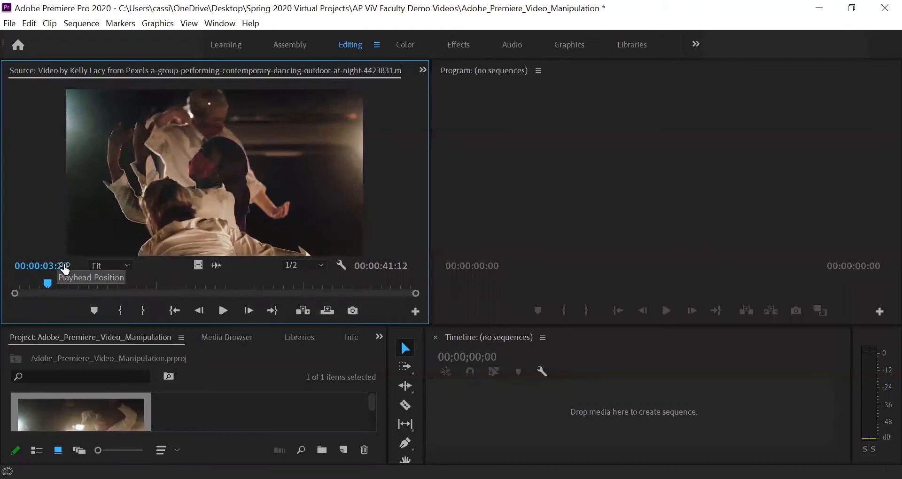
click(65, 265)
click(73, 266)
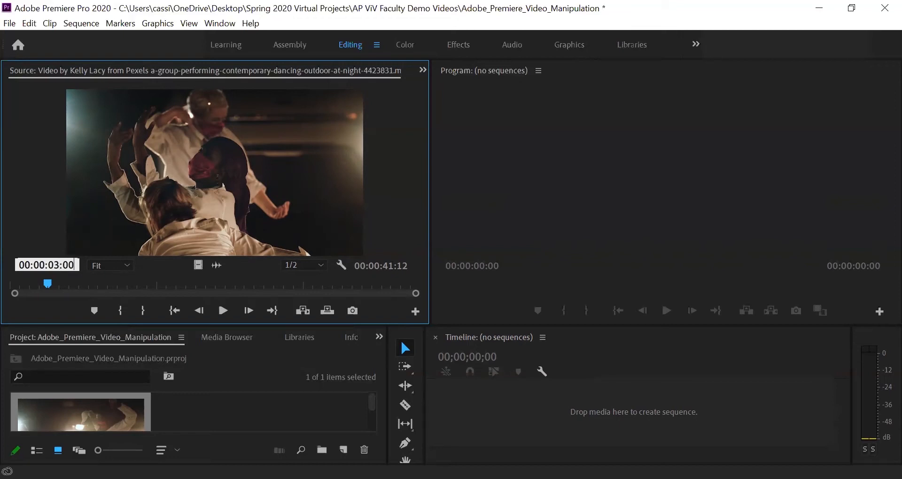
key(Return)
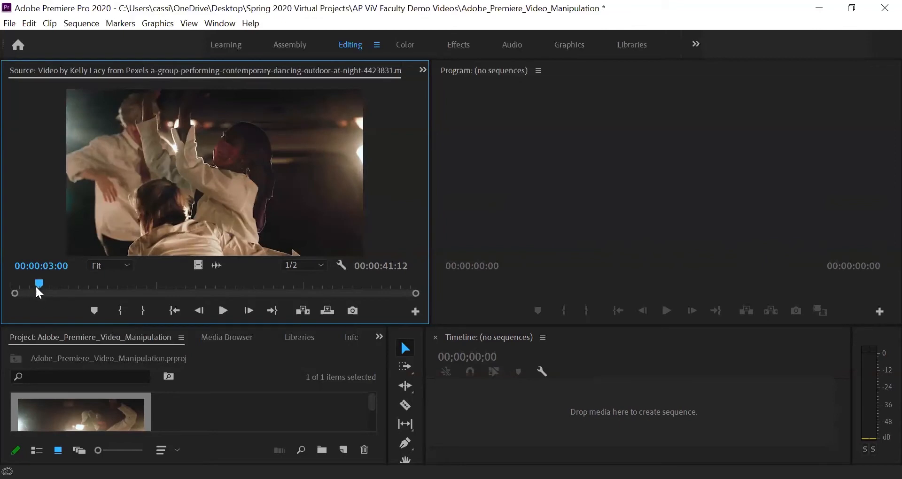
click(94, 311)
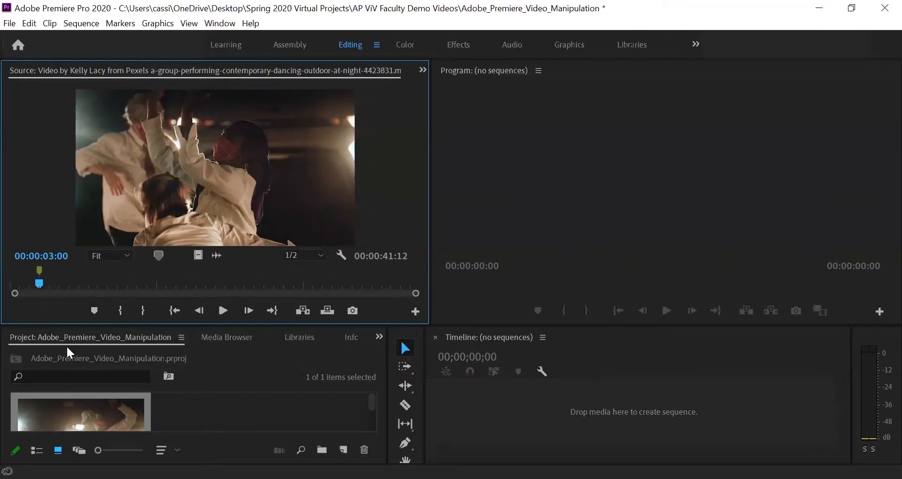
Add a second marker to the source clip at 00:00:16:00
click(51, 256)
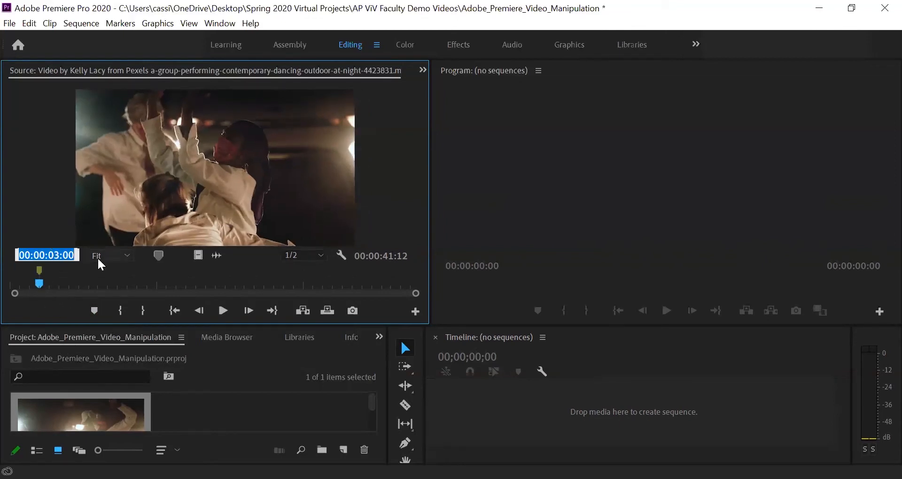
key(Right)
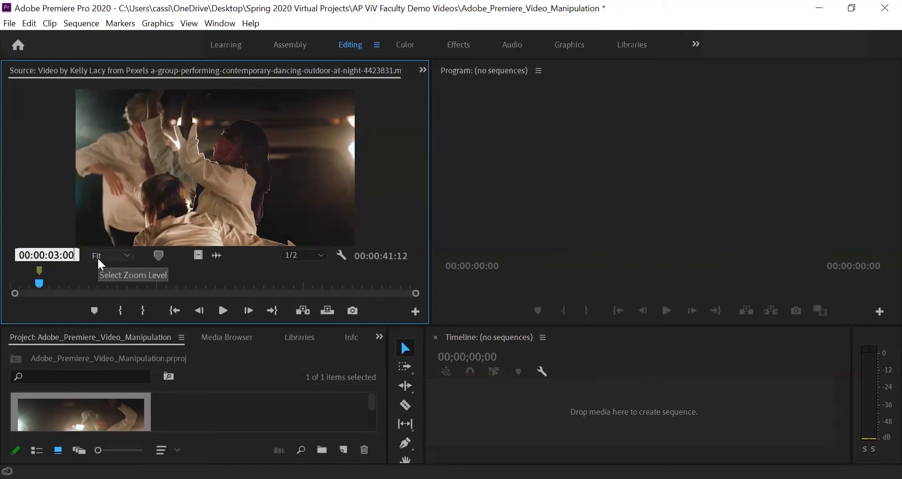
text(16:0)
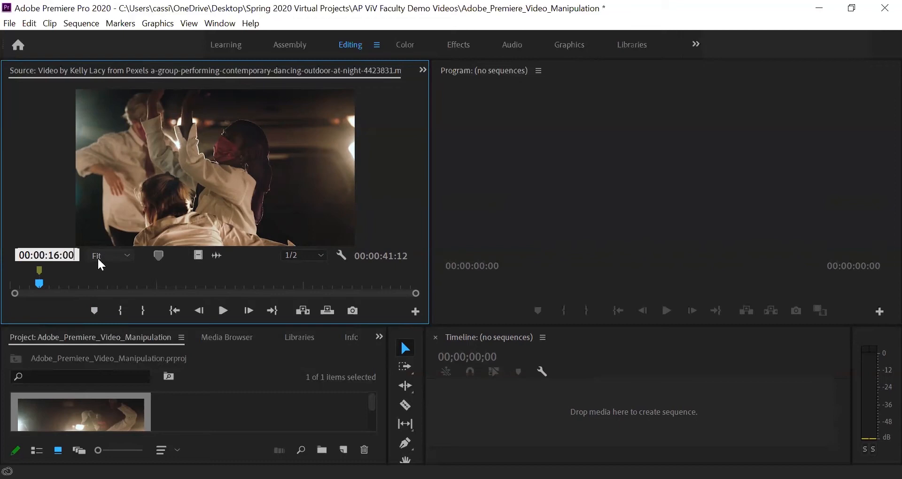
text(0)
key(Return)
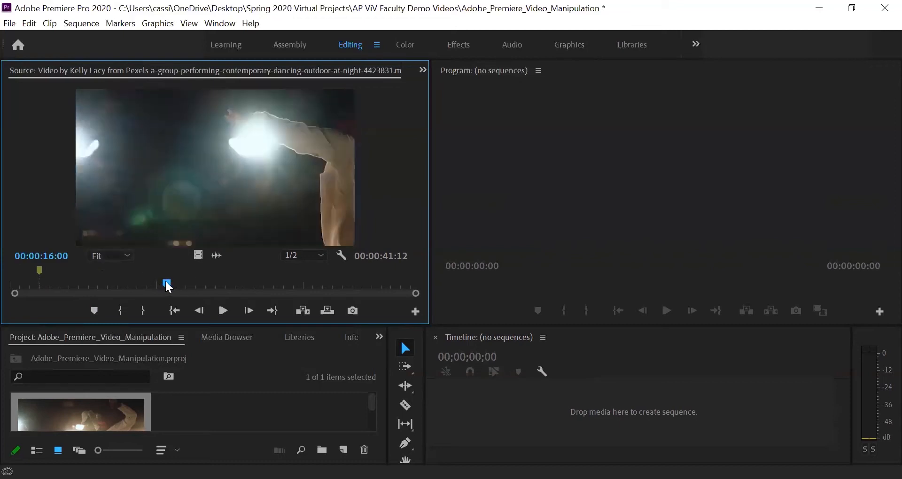
click(93, 311)
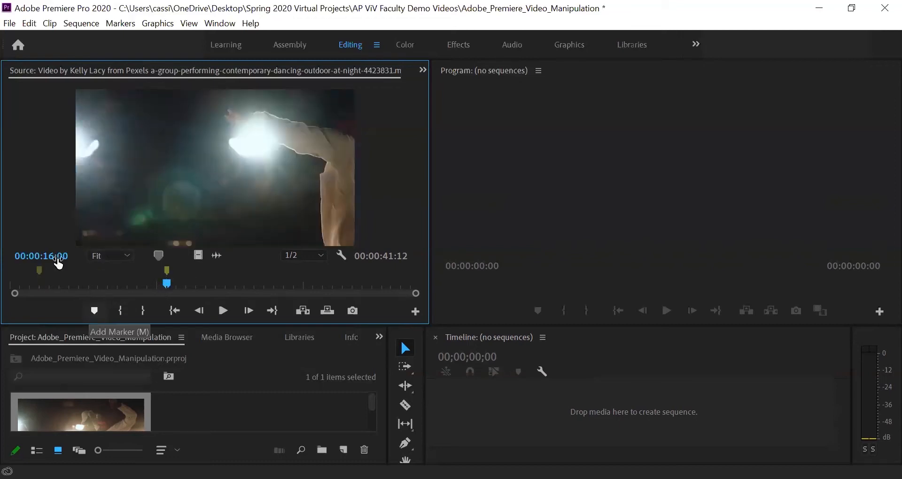
Add a third marker to the source clip at 00:00:23:00
click(56, 258)
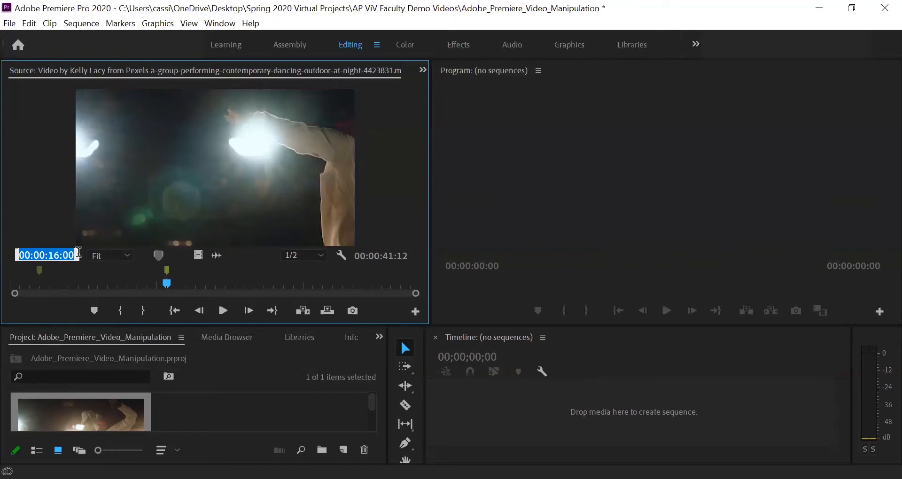
click(61, 255)
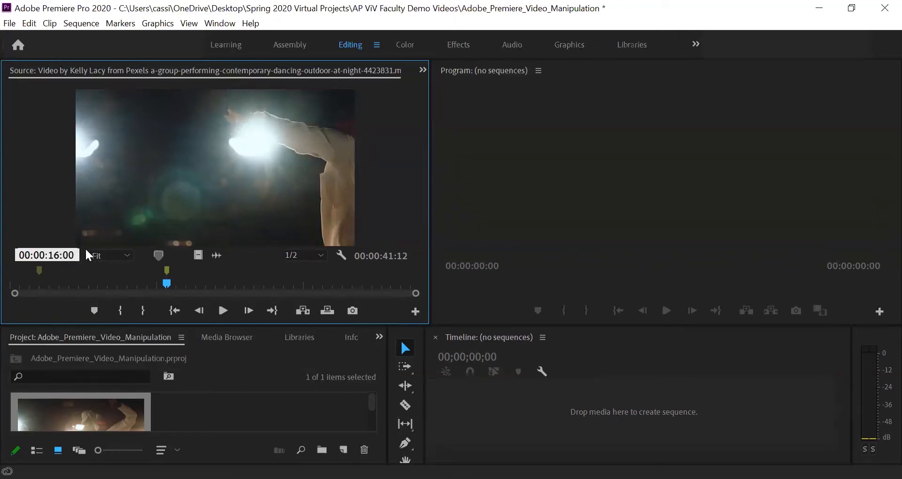
key(BackSpace)
key(BackSpace)
text(23)
key(Return)
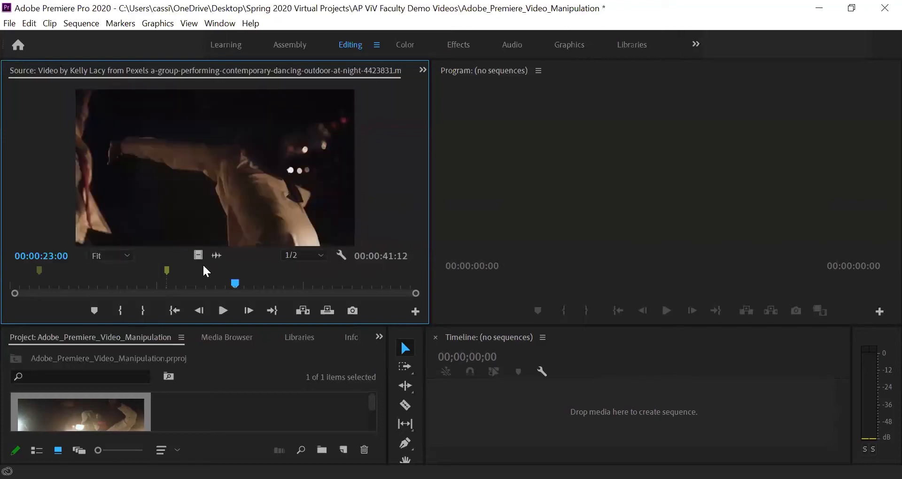
click(94, 310)
Check the frames at the three source clip markers, finishing on the 00:00:16:00 marker
click(40, 272)
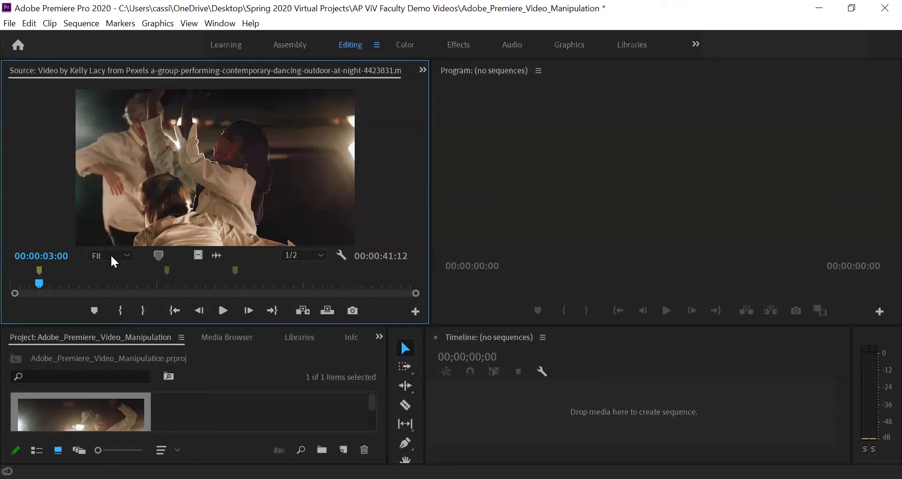
click(166, 271)
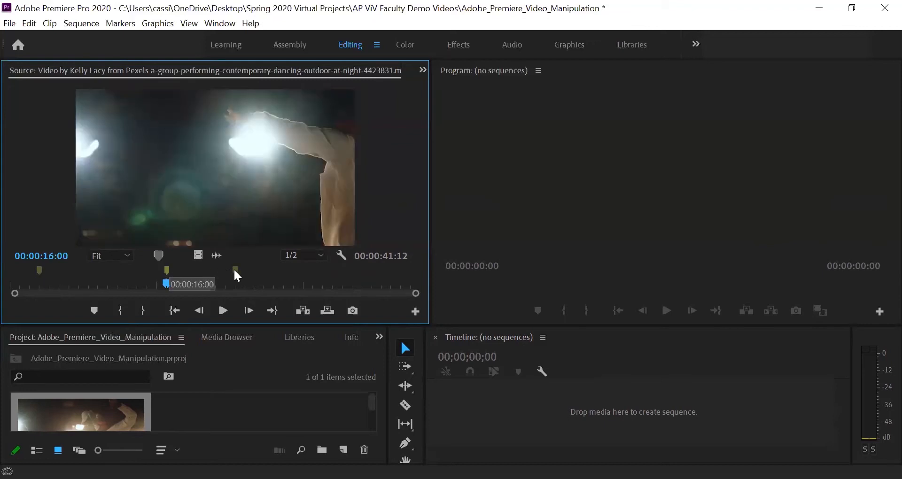
click(235, 271)
click(167, 273)
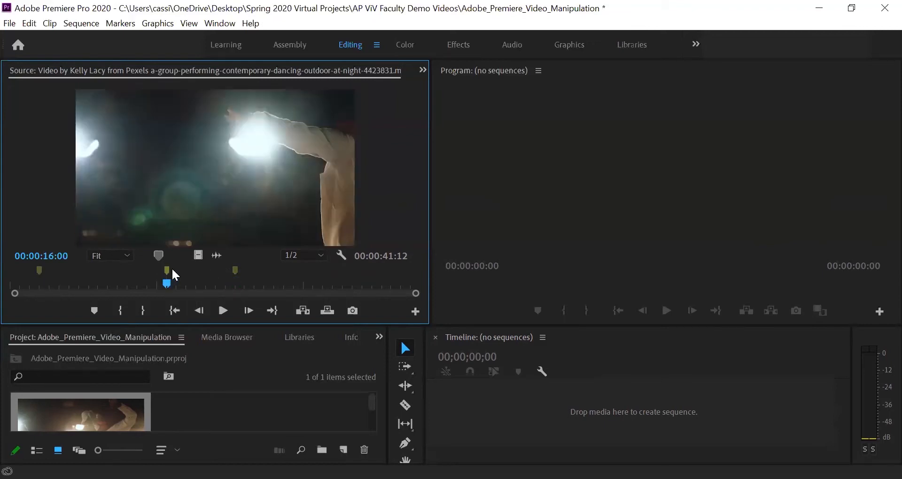
Create a new sequence from the marked dance clip in the empty timeline, and enlarge the program monitor
drag(240, 322, 250, 266)
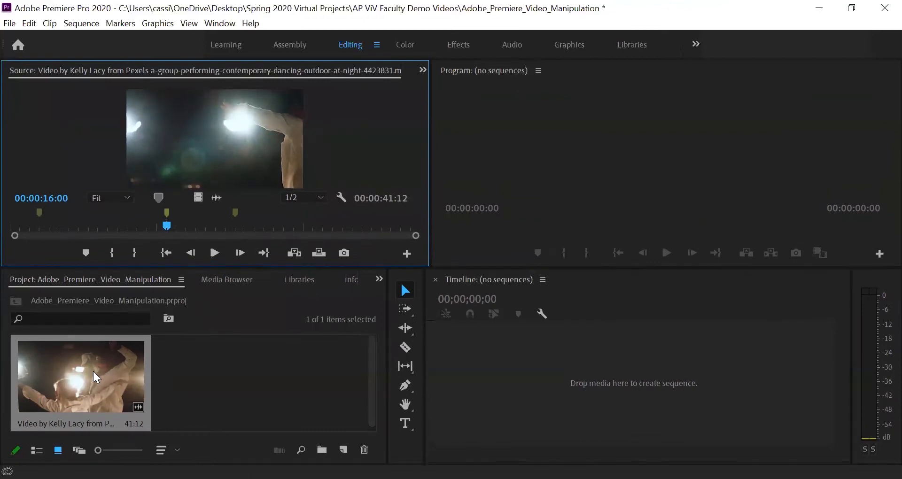
click(183, 368)
click(97, 387)
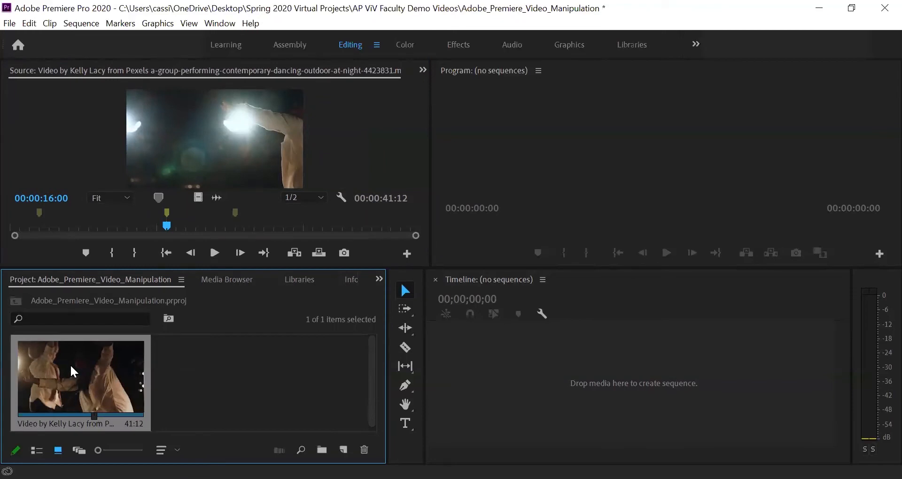
drag(72, 369, 483, 365)
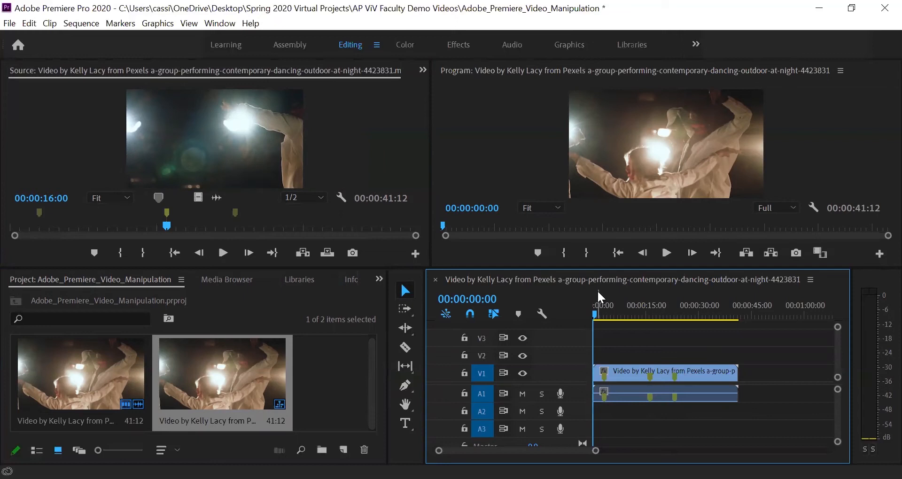
drag(611, 270, 612, 322)
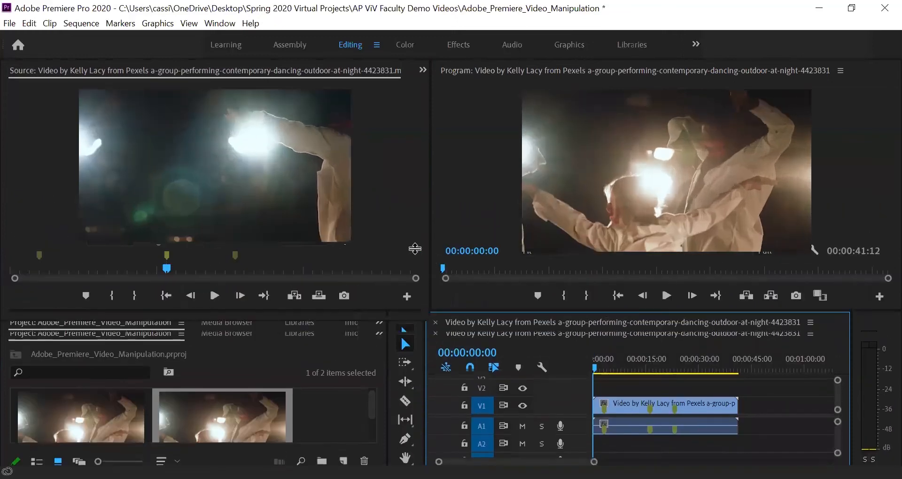
drag(431, 236, 376, 257)
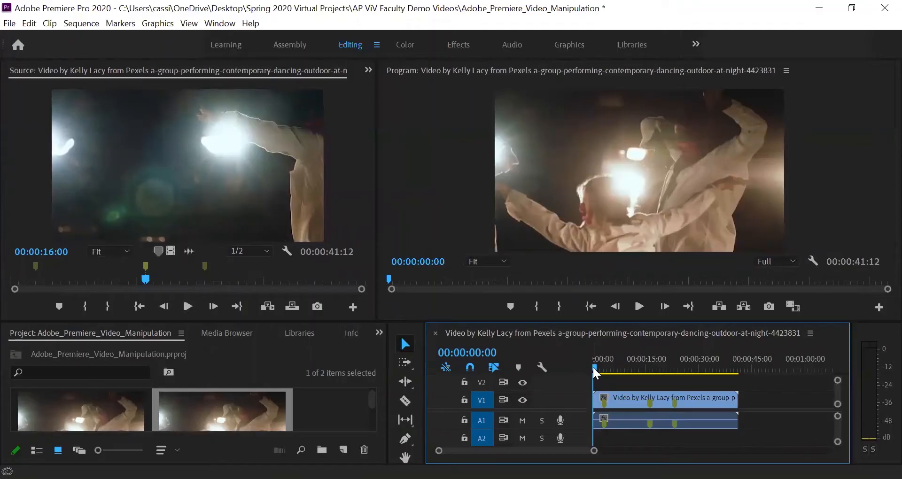
Place the sequence playhead at 00:00:03:00, on the clip's first marker
drag(596, 368, 604, 374)
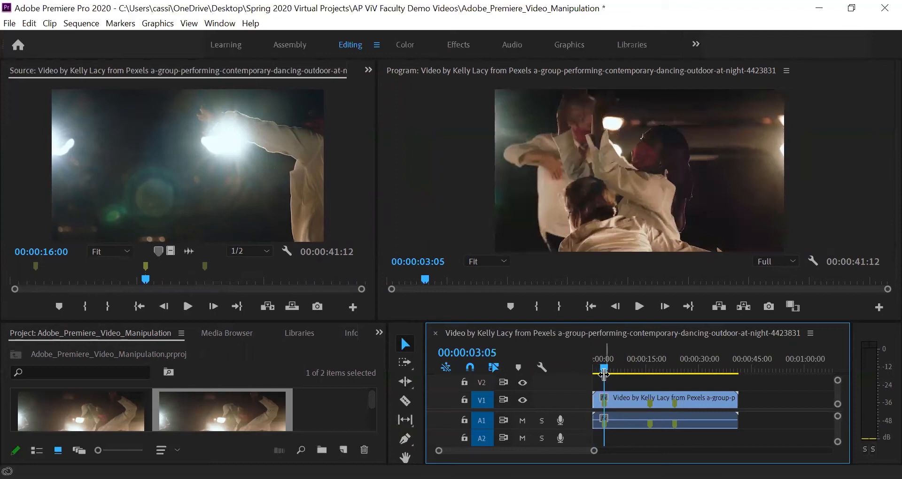
click(498, 351)
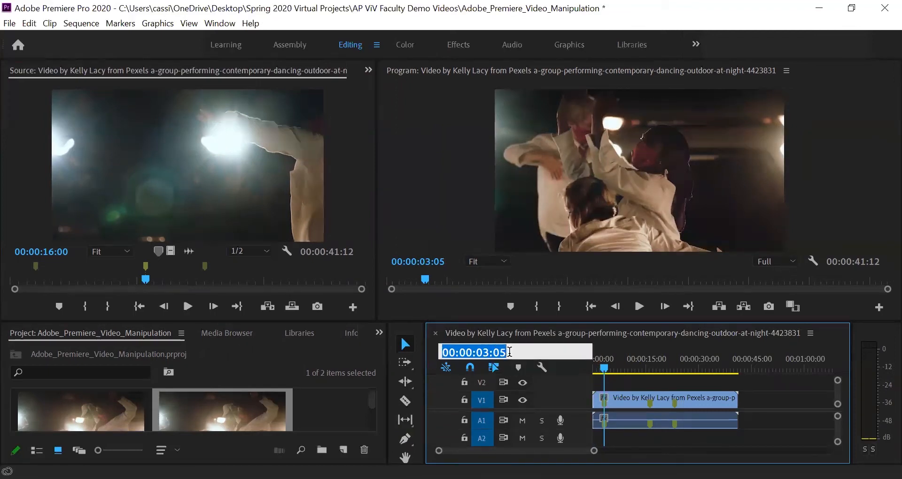
click(509, 351)
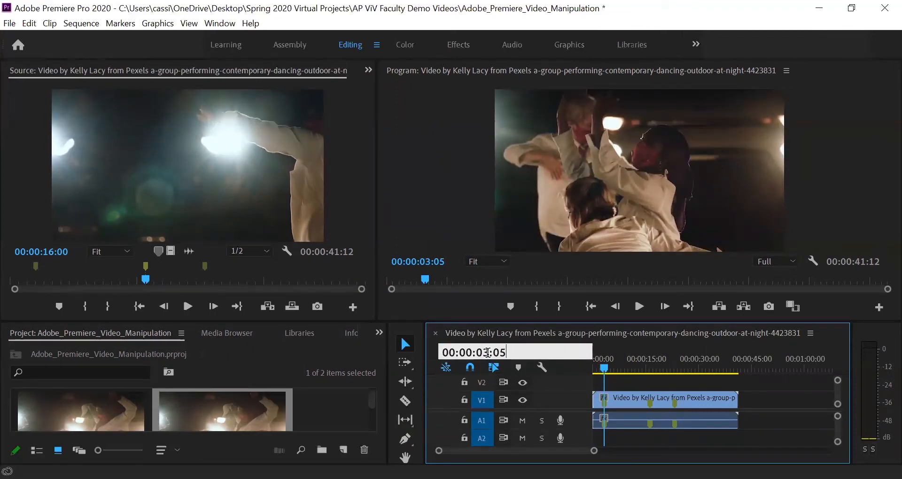
key(BackSpace)
text(0)
key(Return)
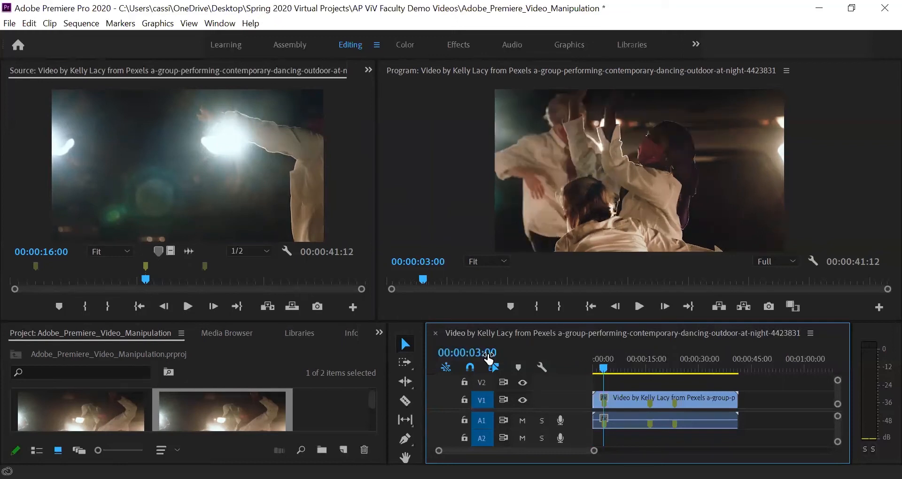
Insert a frame hold segment into the sequence clip at the 00:00:03:00 marker
drag(594, 452, 523, 451)
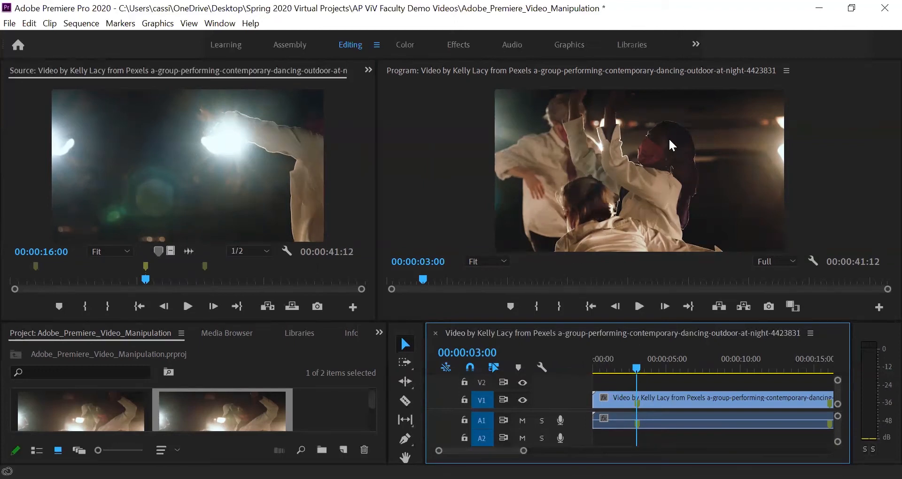
click(647, 397)
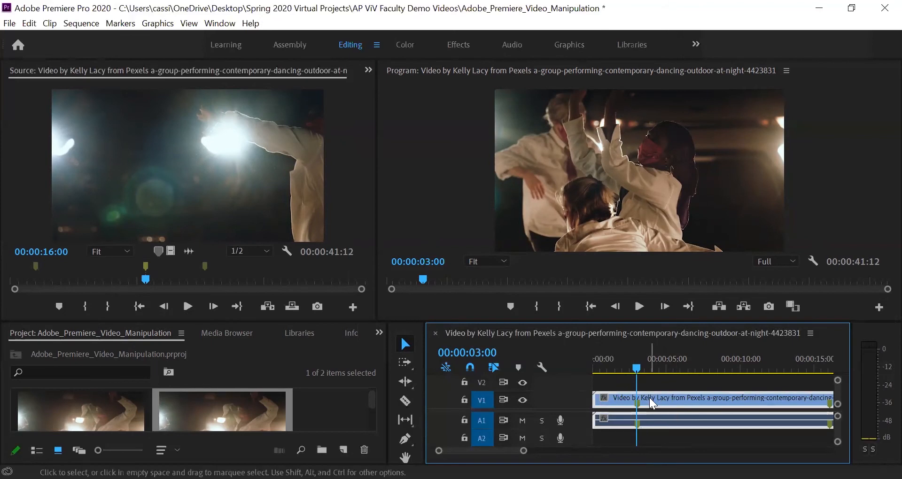
right_click(649, 398)
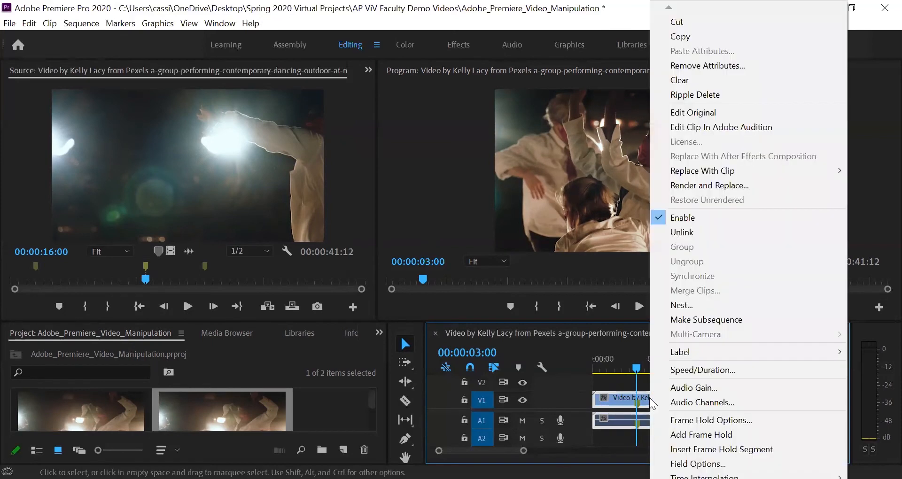
click(718, 449)
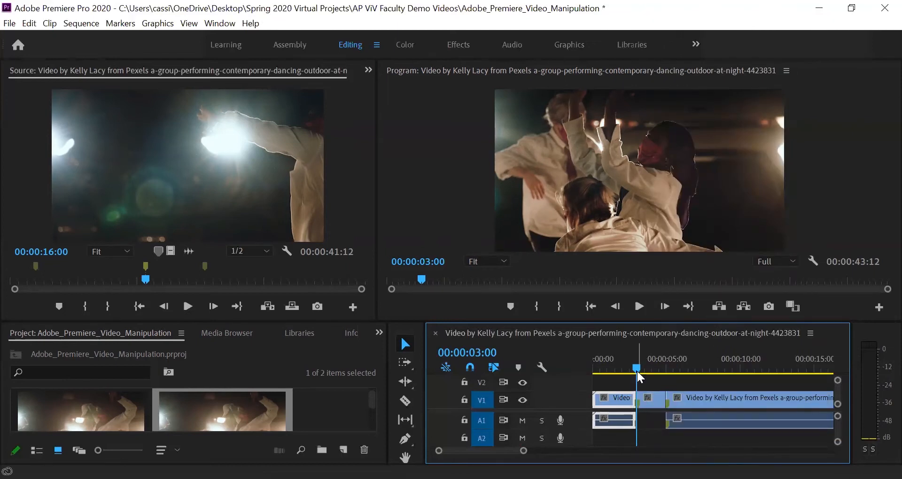
Move the clip portion that follows the frame hold segment far along the timeline to open a gap
drag(639, 366, 634, 384)
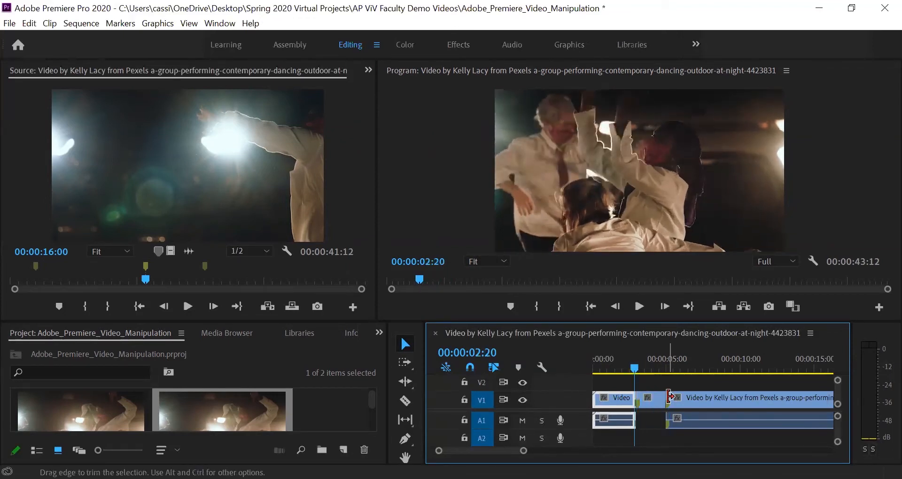
drag(523, 451, 581, 453)
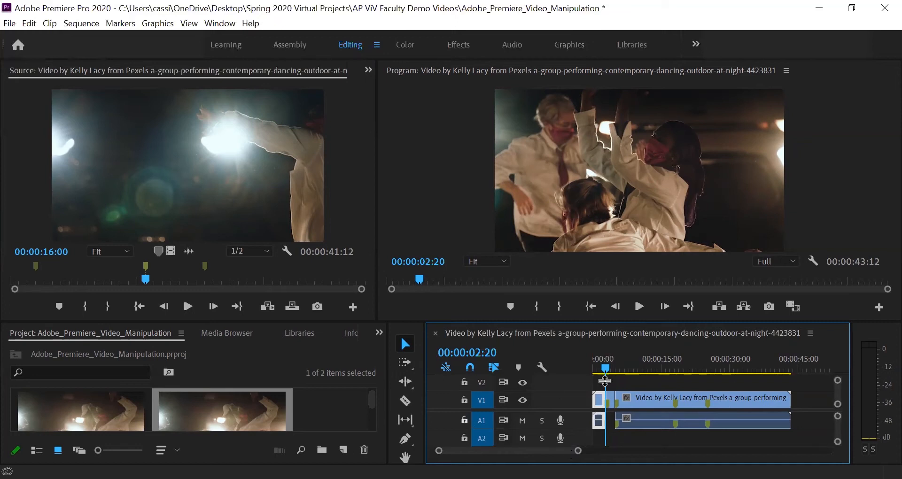
click(645, 396)
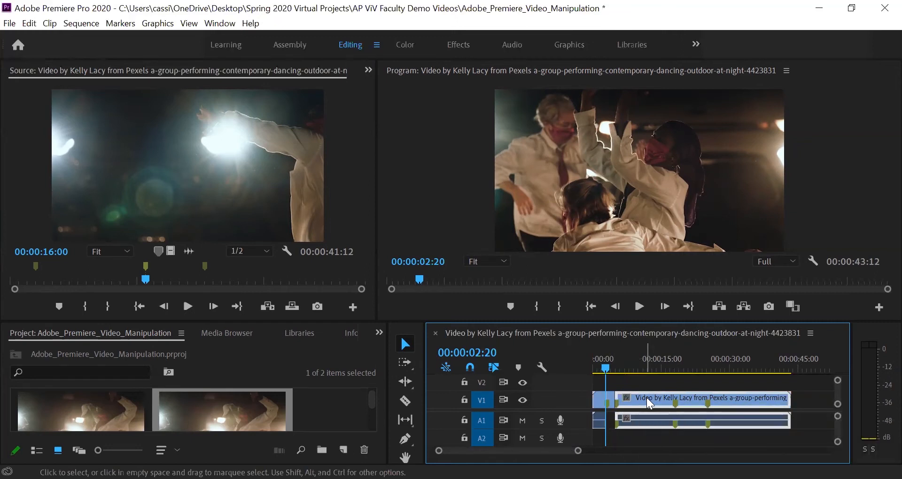
drag(646, 397, 813, 398)
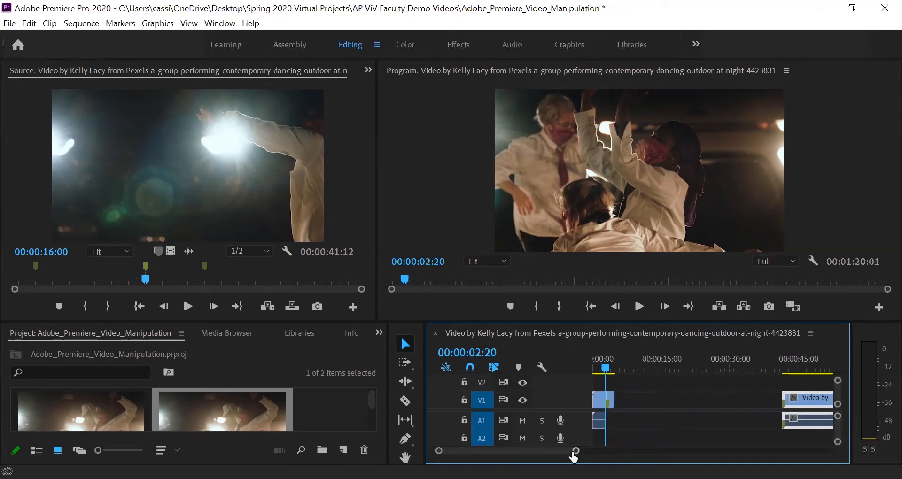
drag(574, 454, 629, 453)
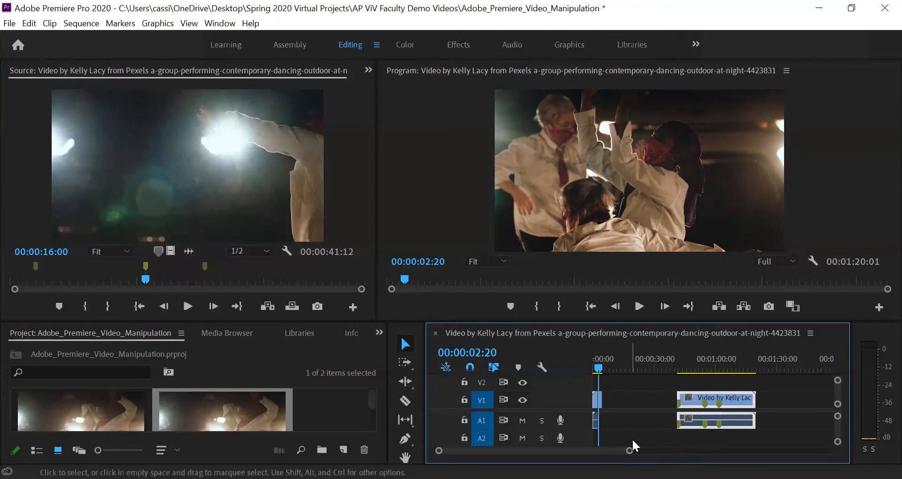
Extend the frame hold segment to about 9 seconds on the timeline, and move the remaining clip back against its end
drag(629, 453, 570, 447)
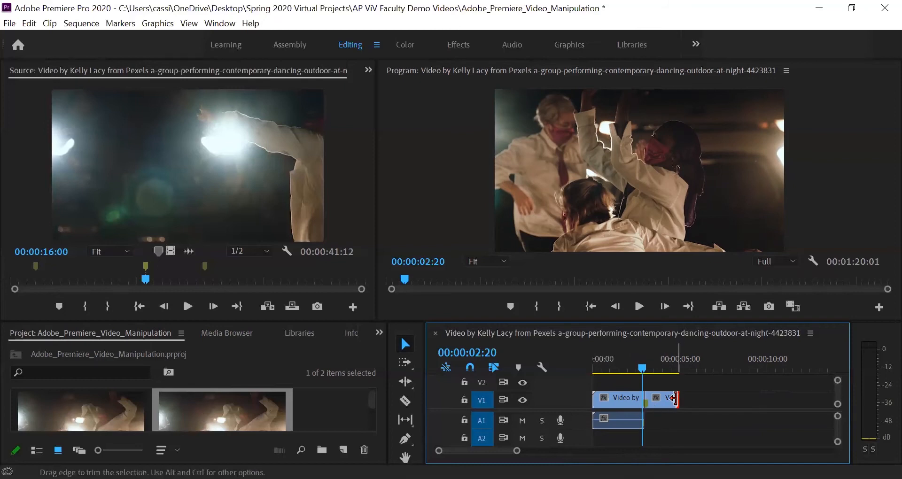
drag(674, 398, 752, 395)
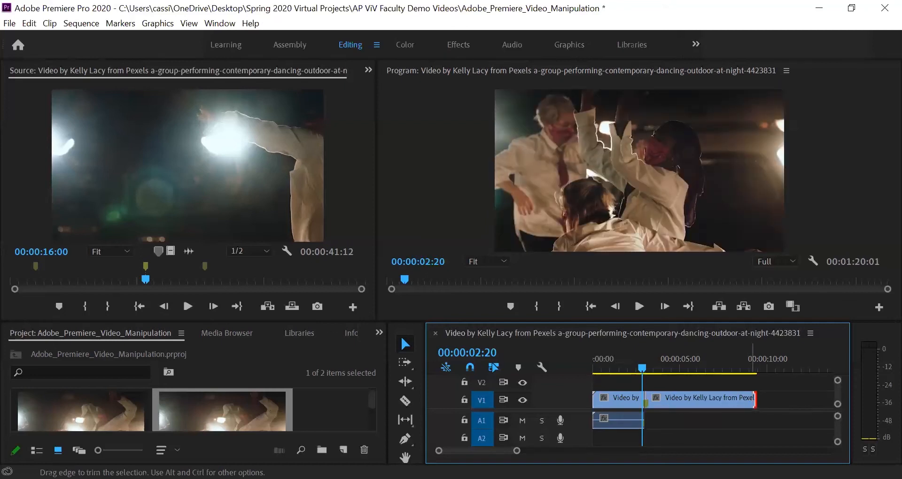
drag(518, 455, 571, 451)
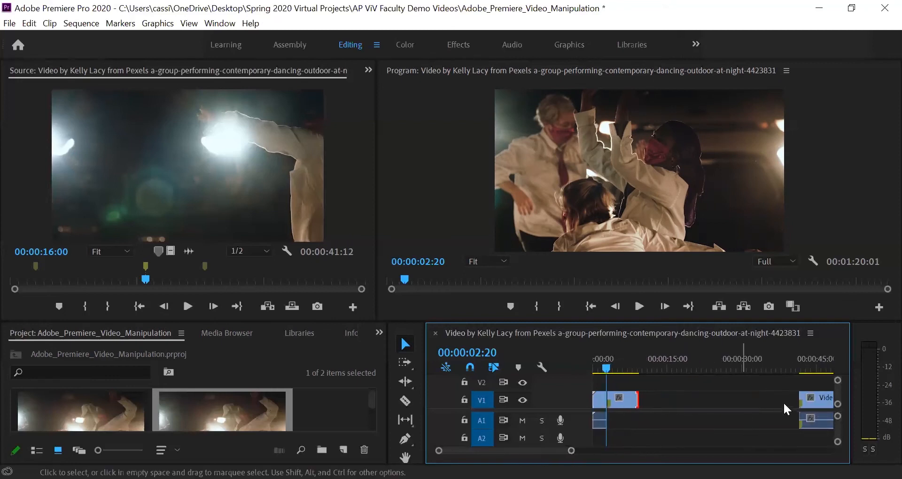
click(825, 399)
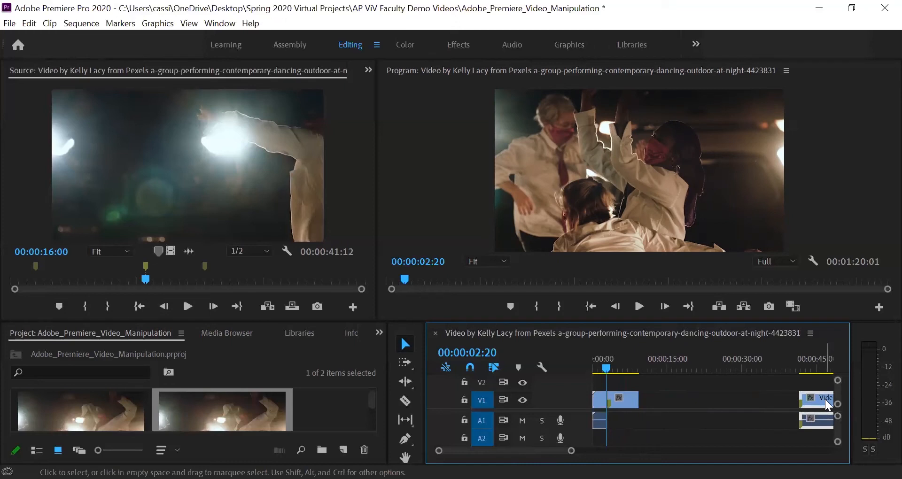
drag(825, 400, 665, 409)
Play the sequence from about 00:00:01:10 through the frame hold into the following clip to check the pause
drag(608, 369, 603, 370)
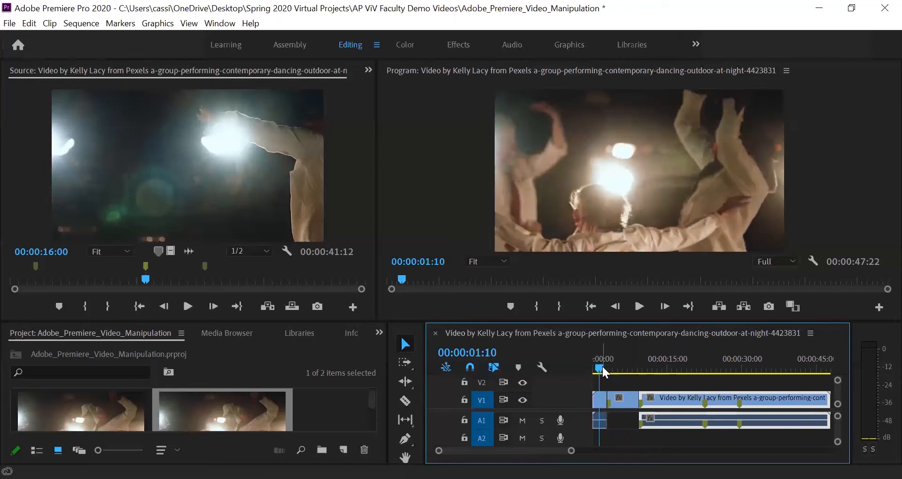
click(638, 306)
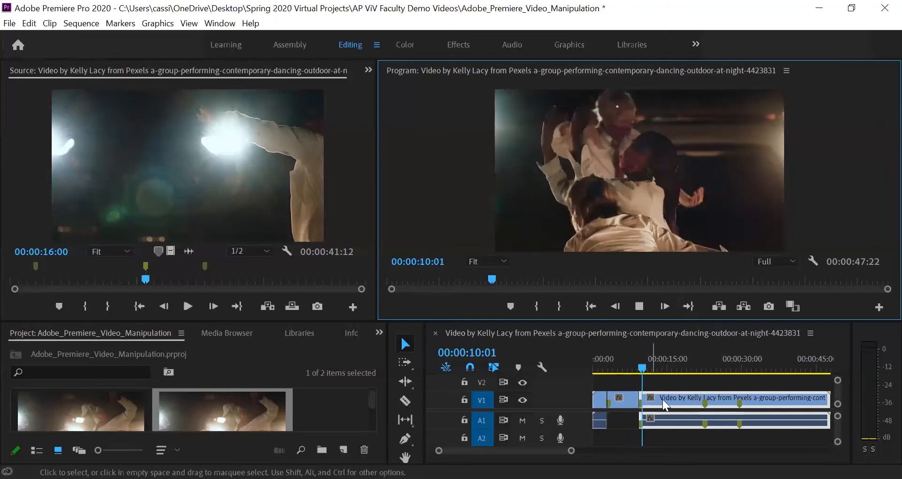
click(640, 305)
With the playhead at 00:00:04:00, draw a Type tool text box beside the dancers, positioned at about 1360, 129
drag(571, 450, 544, 450)
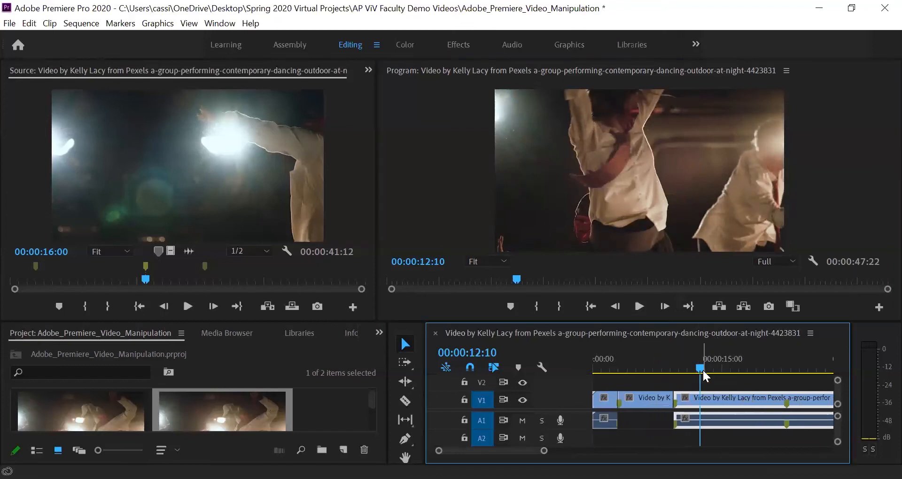
drag(698, 369, 627, 381)
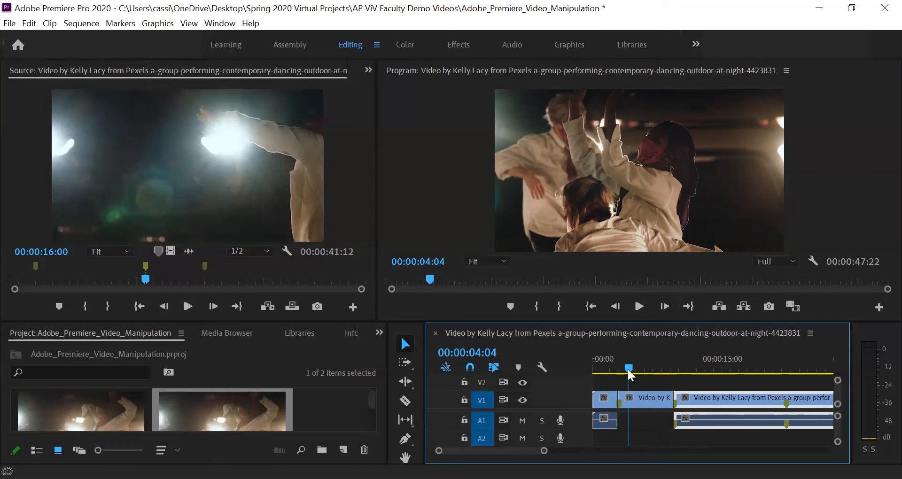
drag(628, 370, 624, 371)
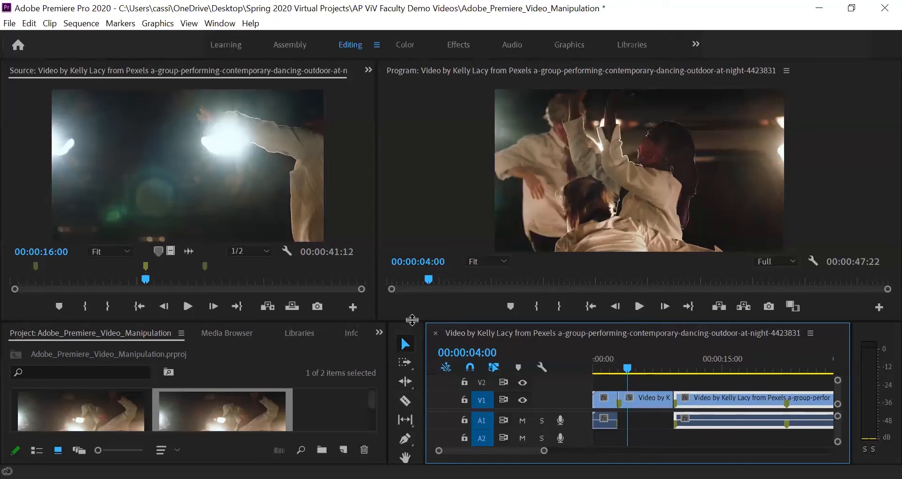
drag(412, 319, 412, 294)
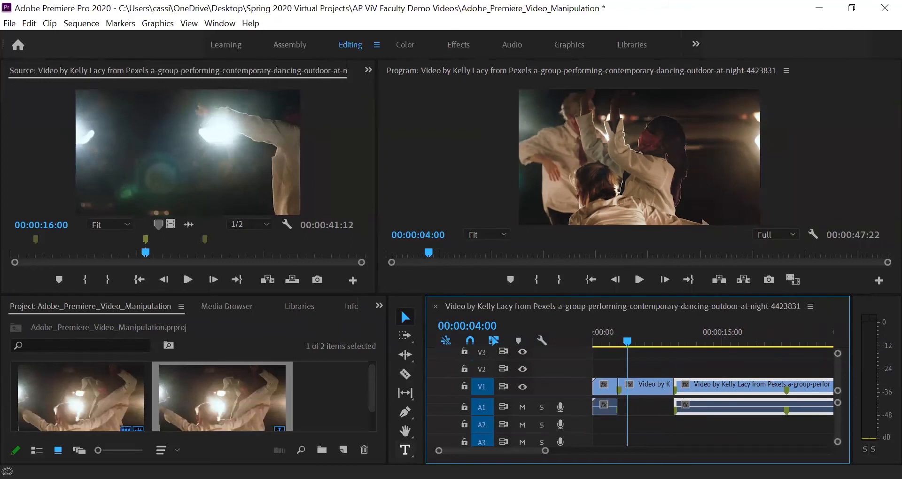
click(406, 449)
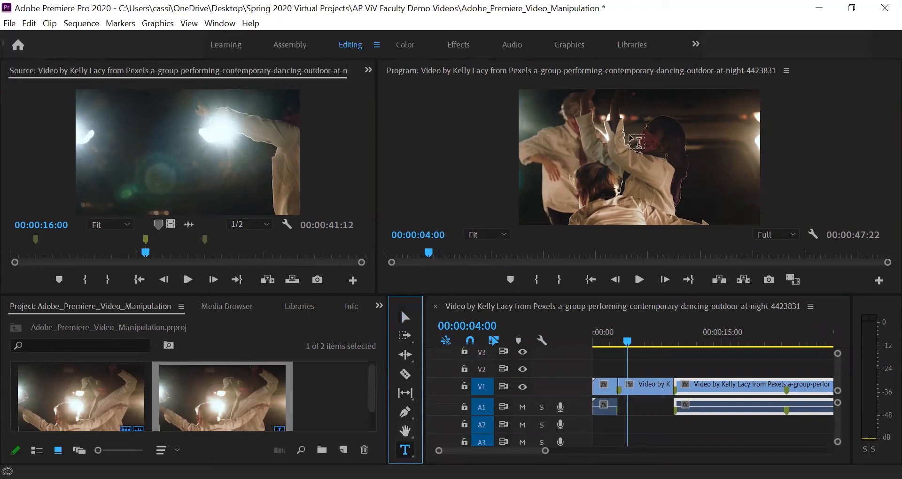
click(690, 107)
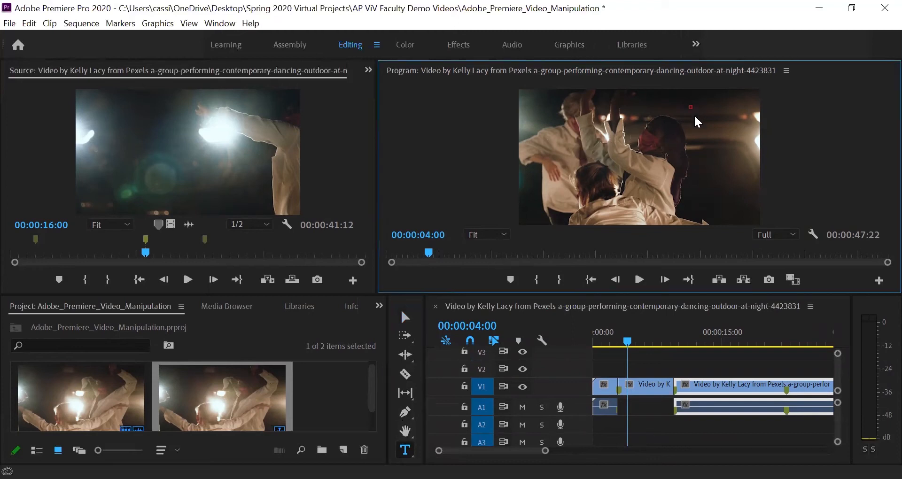
drag(707, 140, 751, 188)
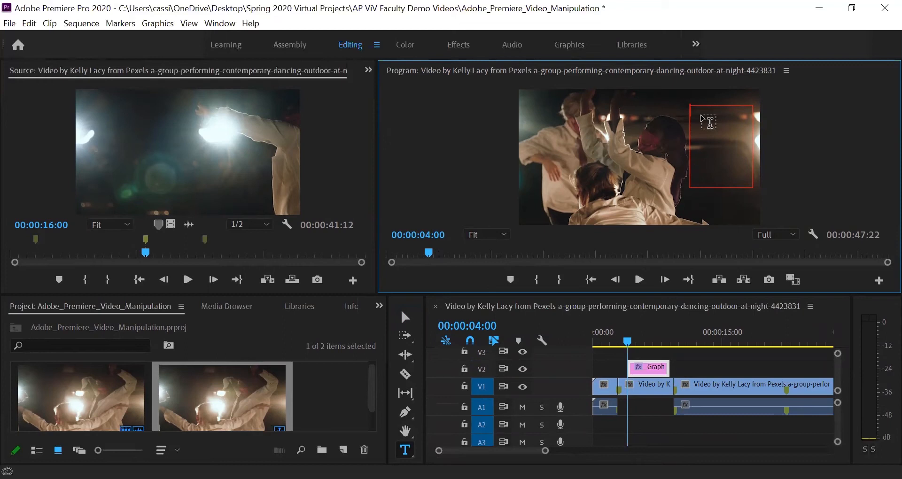
Enter the text "How is the port de bras similar to ballet?" in the text box
text(How is the port de)
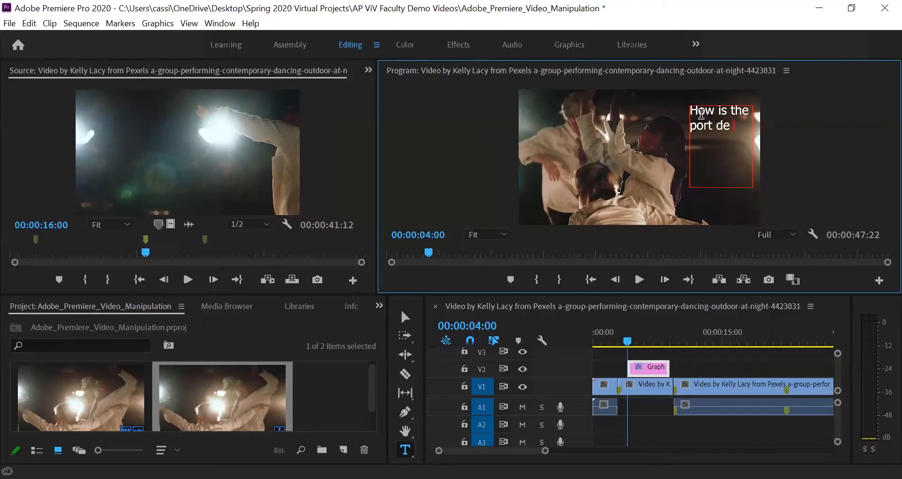
text( bras similar to bal)
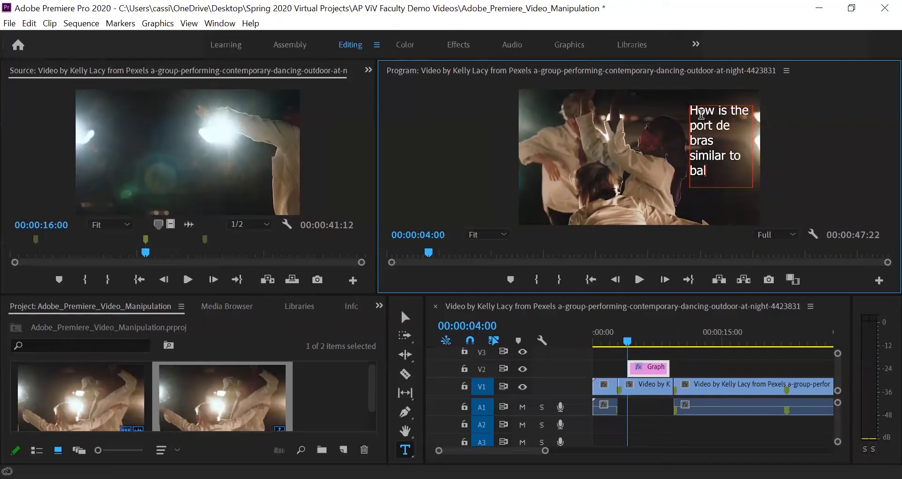
text(let?)
Select all of the question text, examine its formatting options in the Graphics workspace, and return to the Editing workspace
double_click(710, 137)
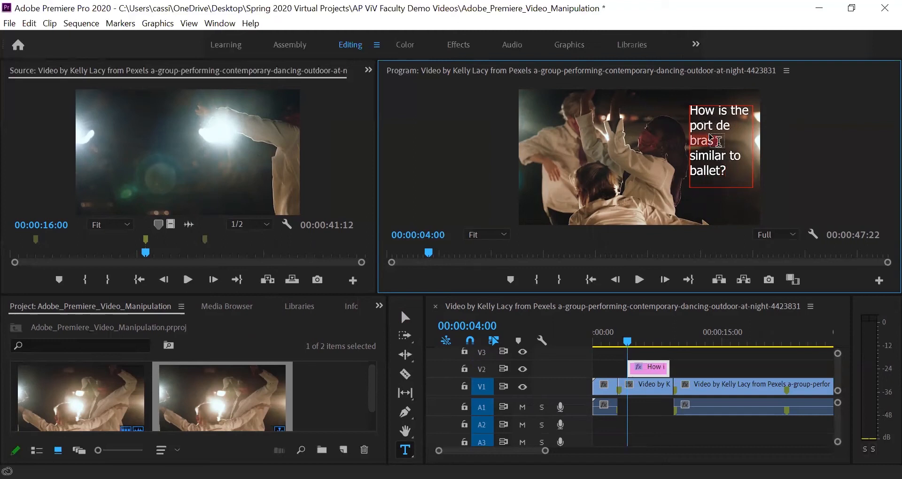
key(ctrl+a)
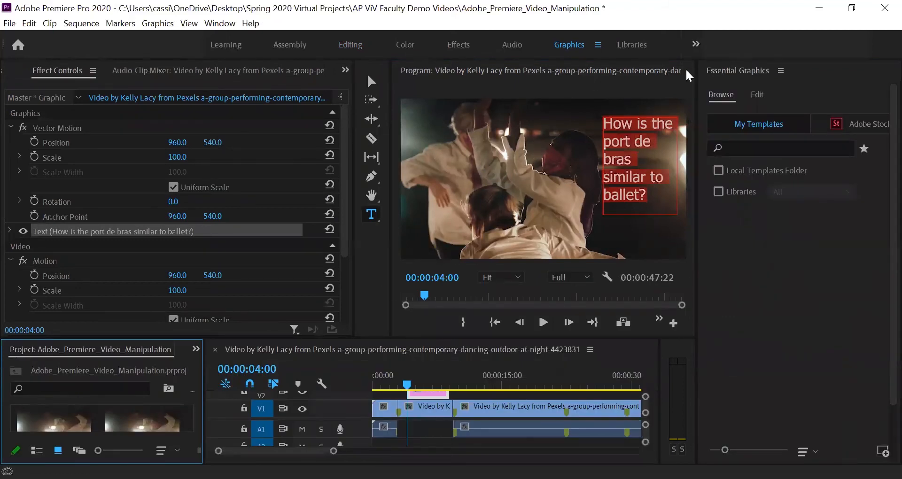
click(762, 96)
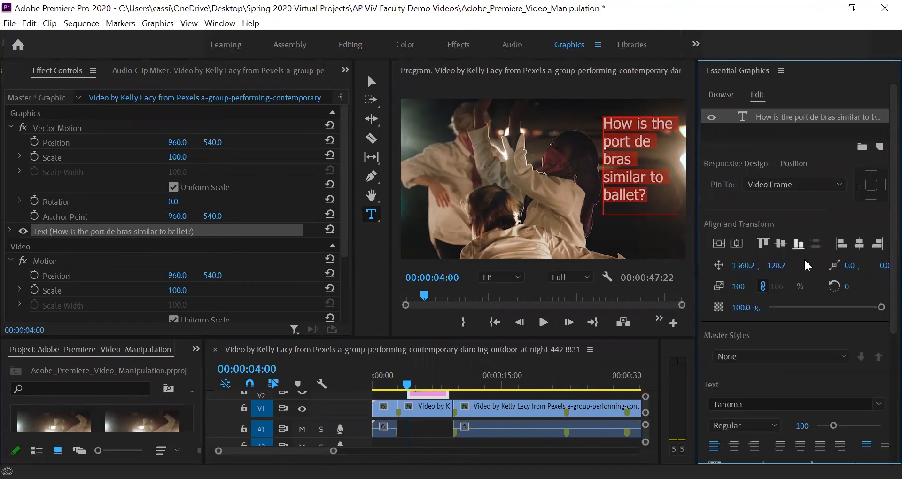
scroll(807, 266, down, 5)
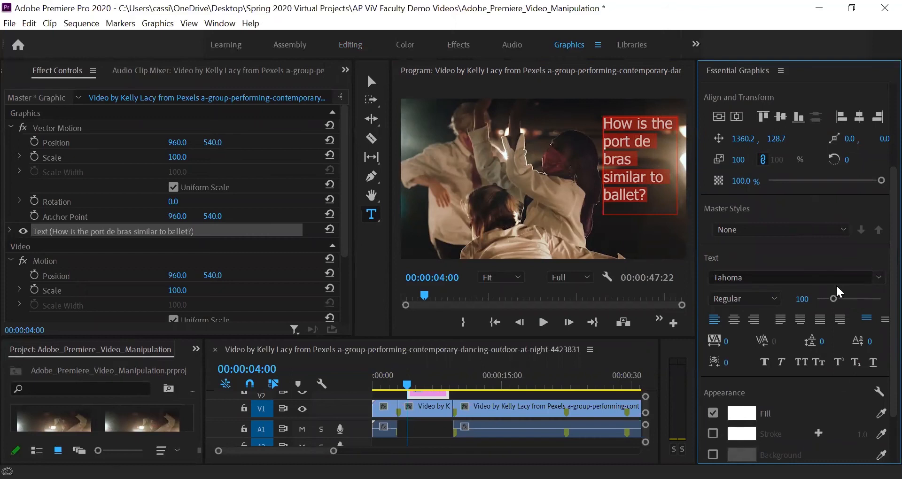
scroll(804, 266, down, 2)
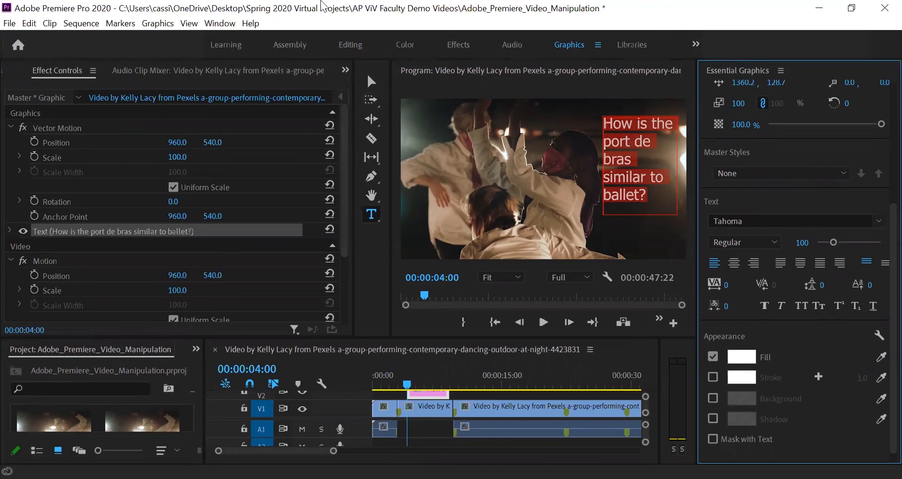
click(350, 45)
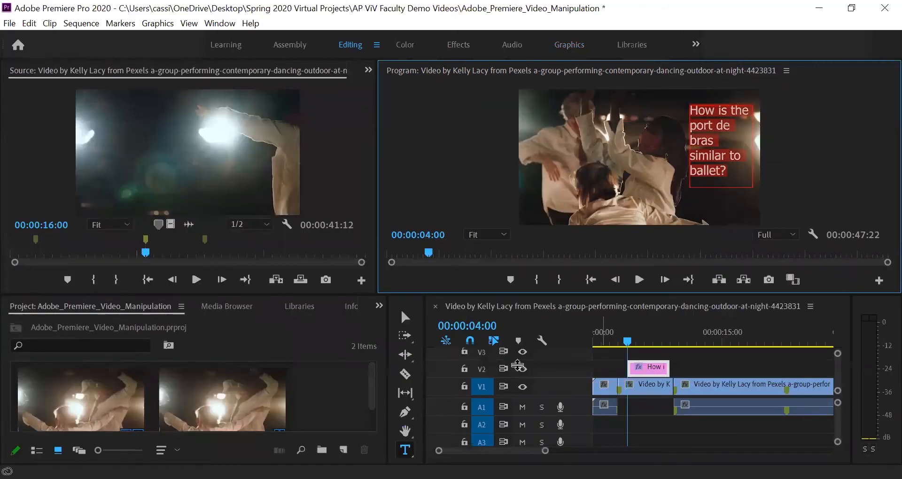
Extend both ends of the question graphic to span the whole frame hold segment, and play the sequence to check it
click(666, 369)
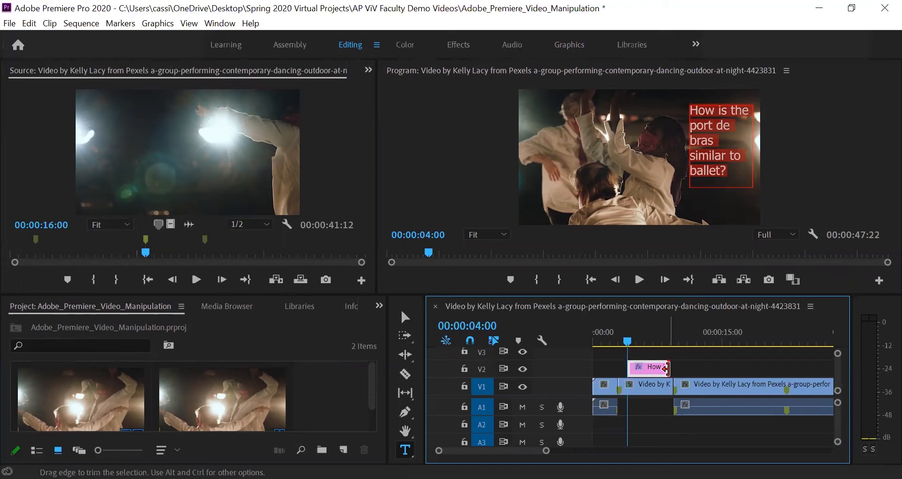
drag(667, 368, 581, 351)
key(space)
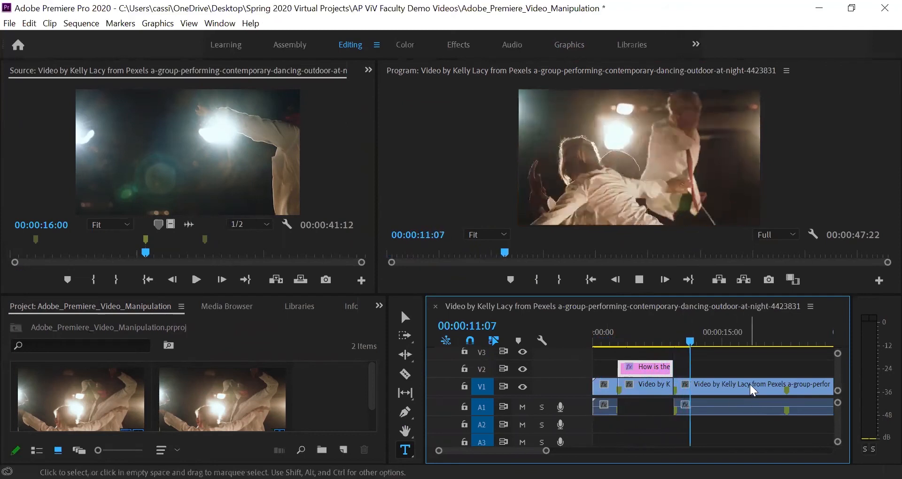
key(space)
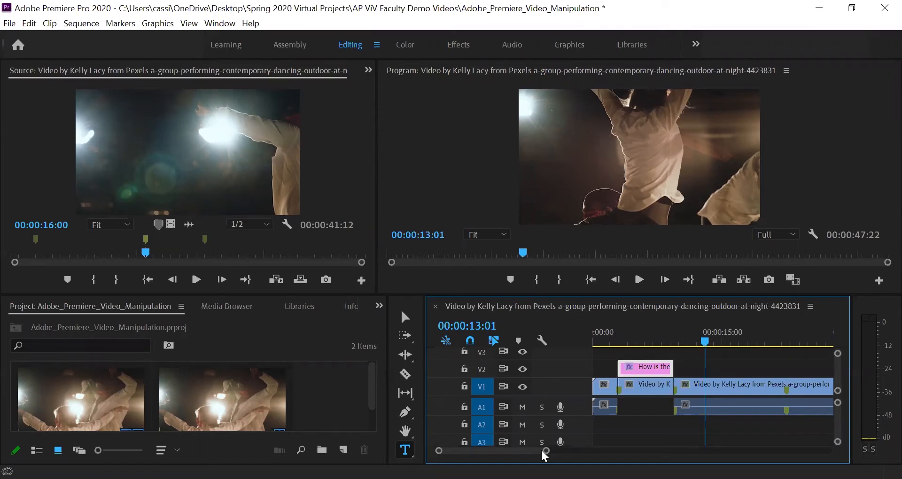
Place the sequence playhead at 00:00:22:19, on the clip's next marker after the frame hold
drag(545, 451, 602, 451)
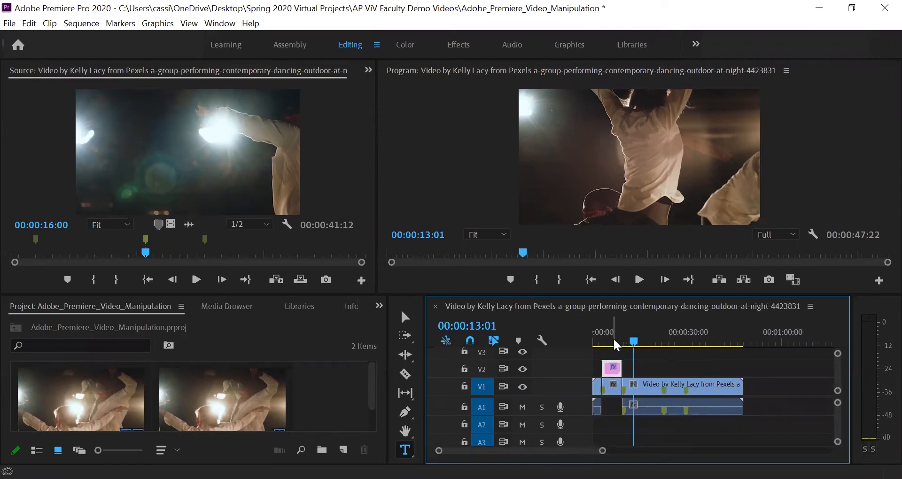
drag(632, 341, 664, 348)
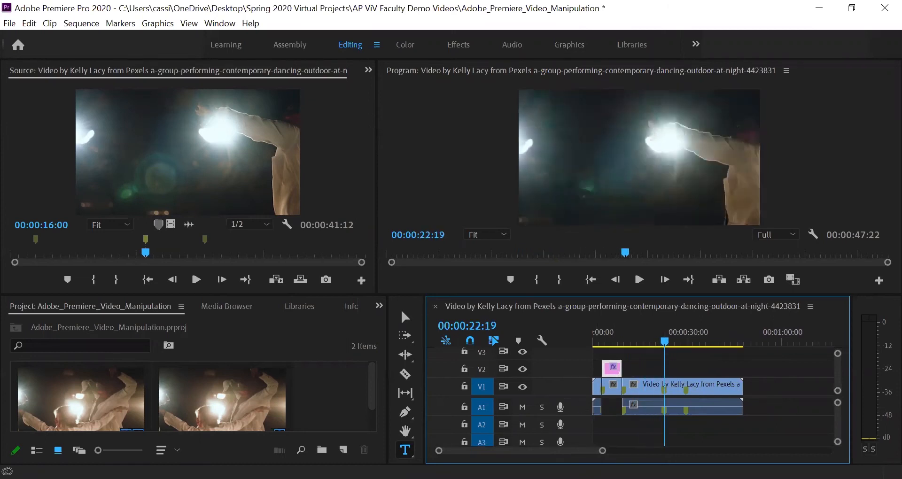
Split the video clip and its audio at the marker at 00:00:22:11 with the Razor tool
drag(440, 452, 489, 451)
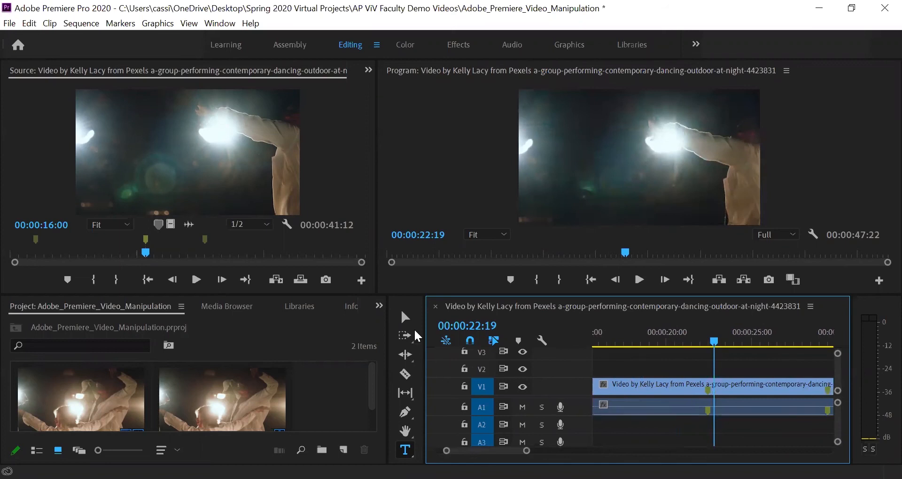
click(406, 321)
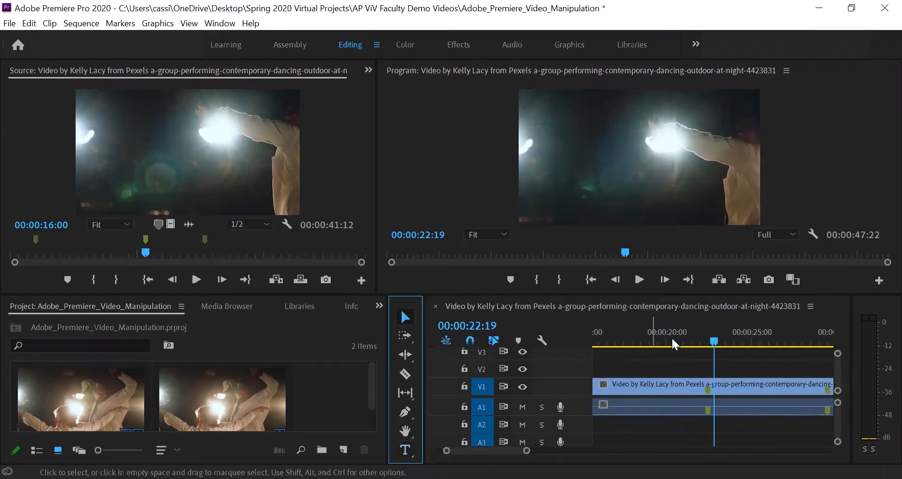
drag(713, 342, 705, 343)
drag(525, 451, 512, 452)
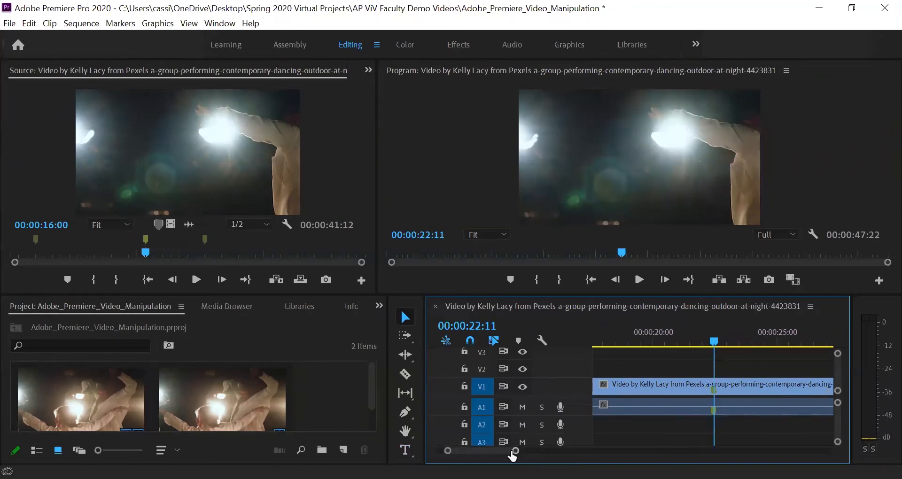
click(406, 377)
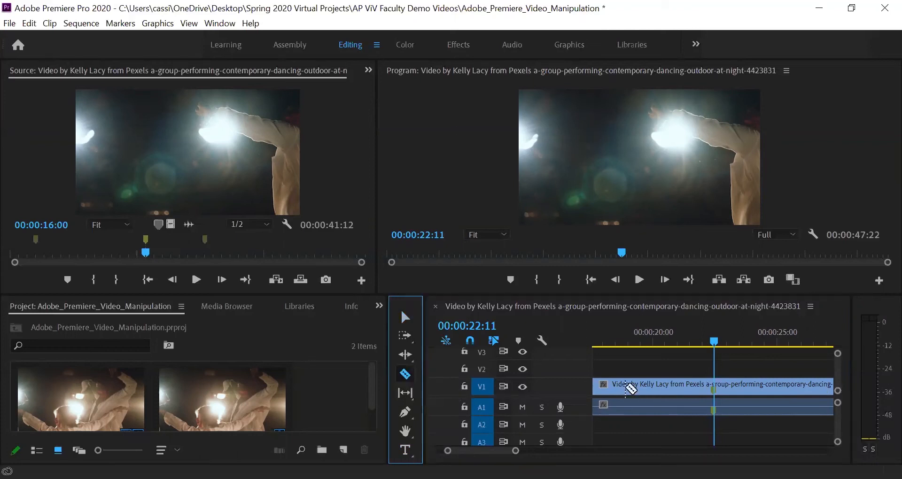
click(714, 391)
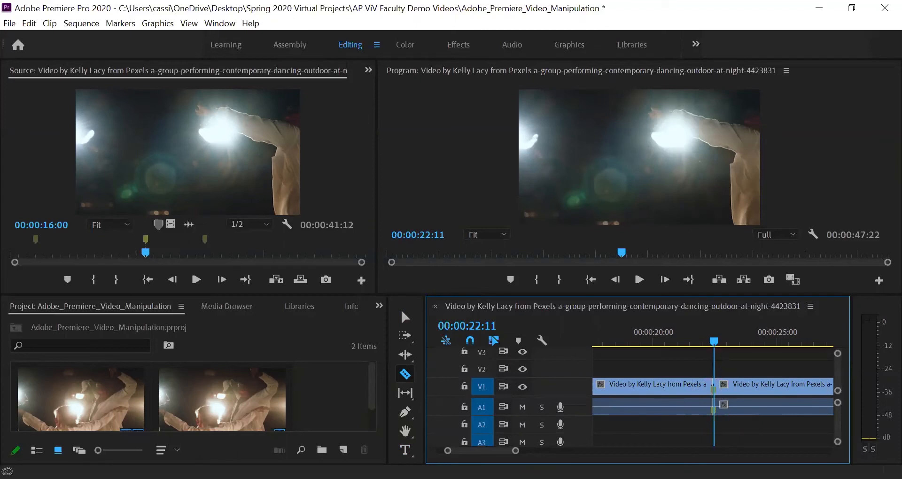
Split the remaining clip at its next marker, at 00:00:29:10, with the Razor tool
drag(515, 451, 539, 451)
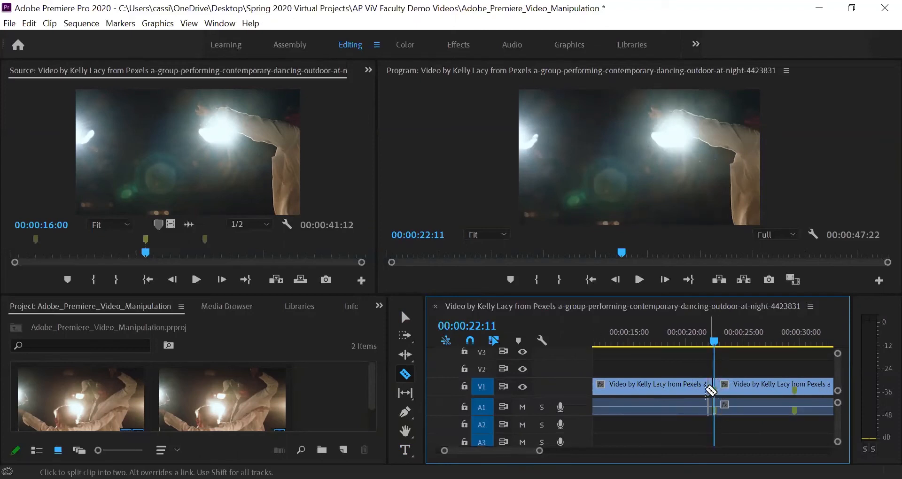
scroll(712, 385, down, 5)
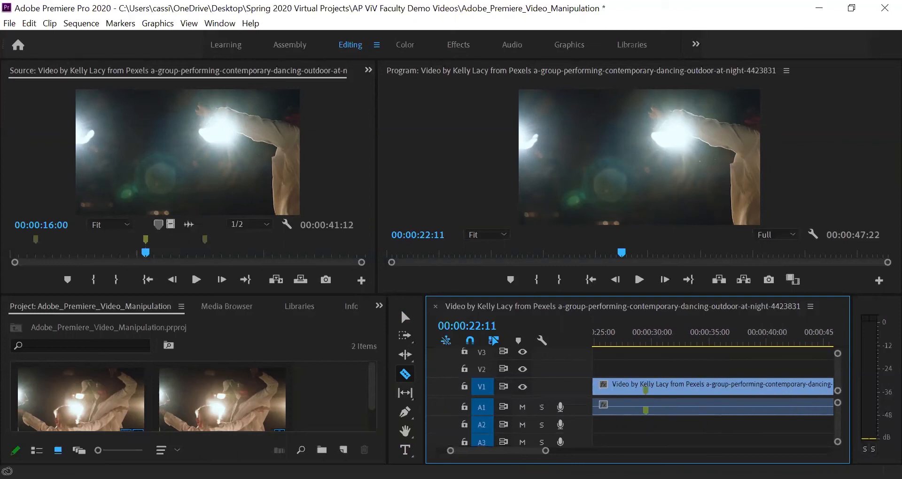
click(647, 340)
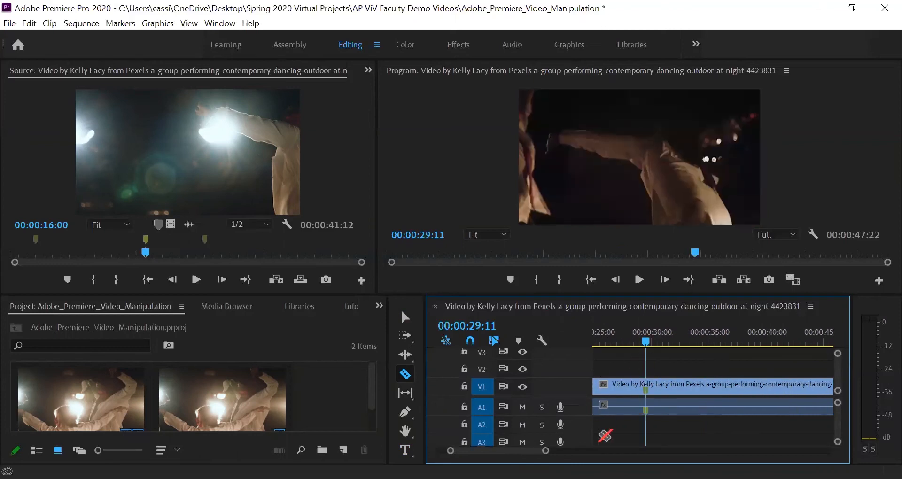
drag(545, 451, 526, 452)
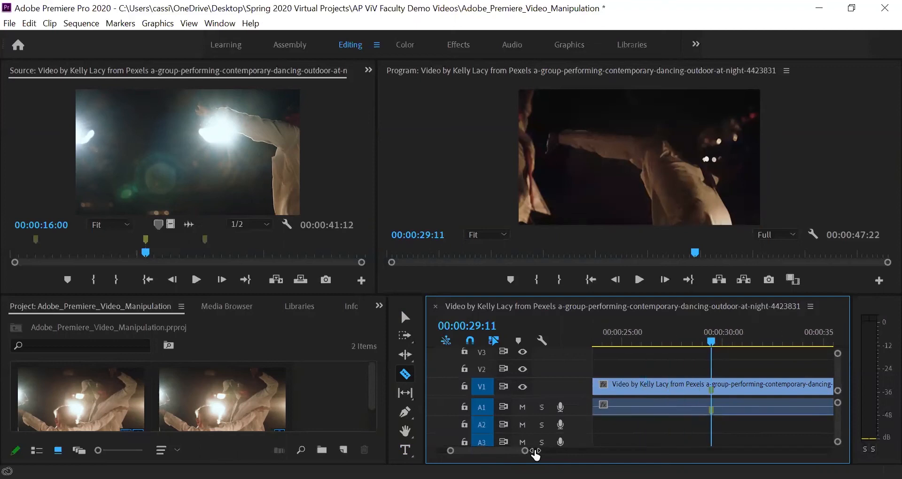
click(711, 341)
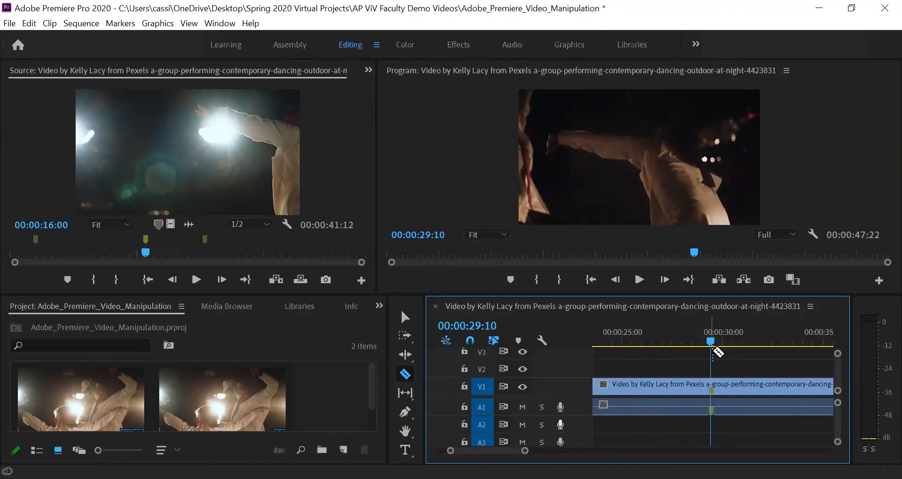
click(711, 392)
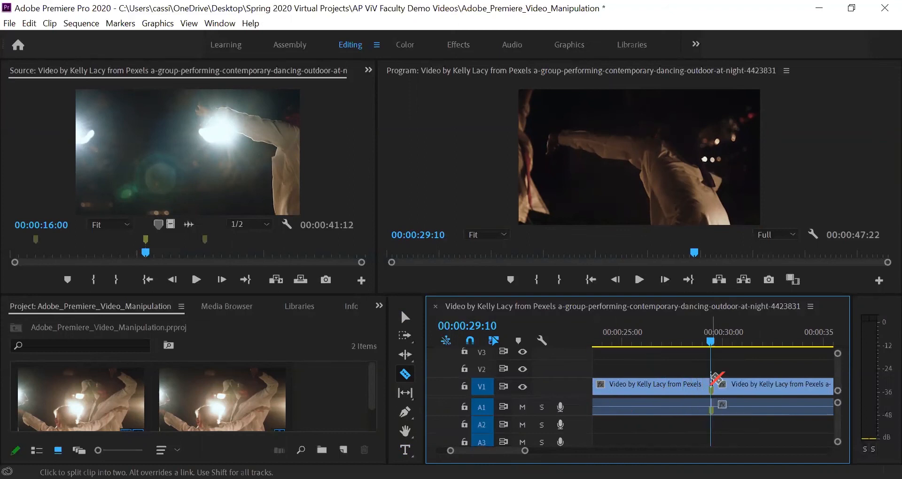
click(718, 406)
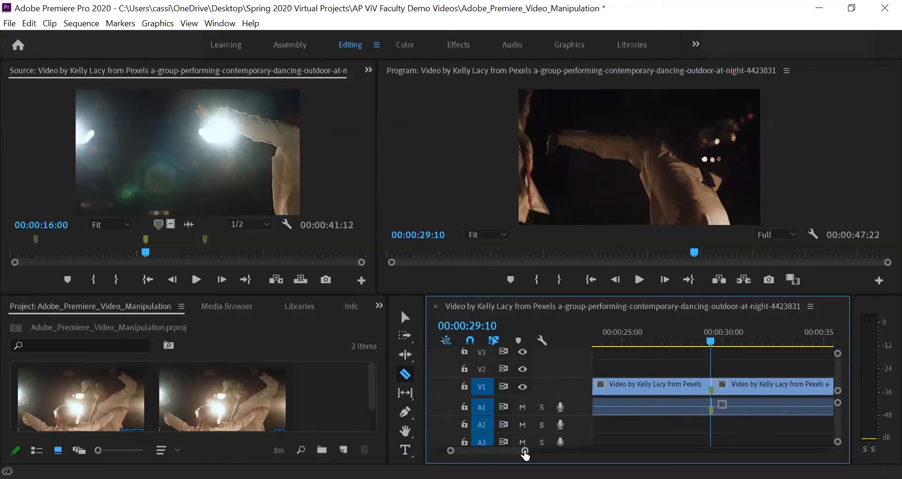
Move the segment between the two new cuts straight up to track V2 and its audio down to track A2
drag(450, 451, 445, 453)
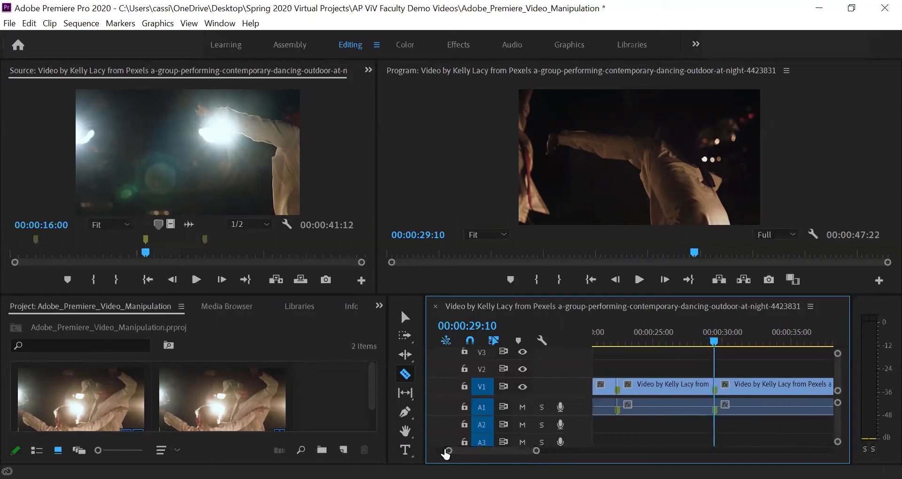
click(405, 318)
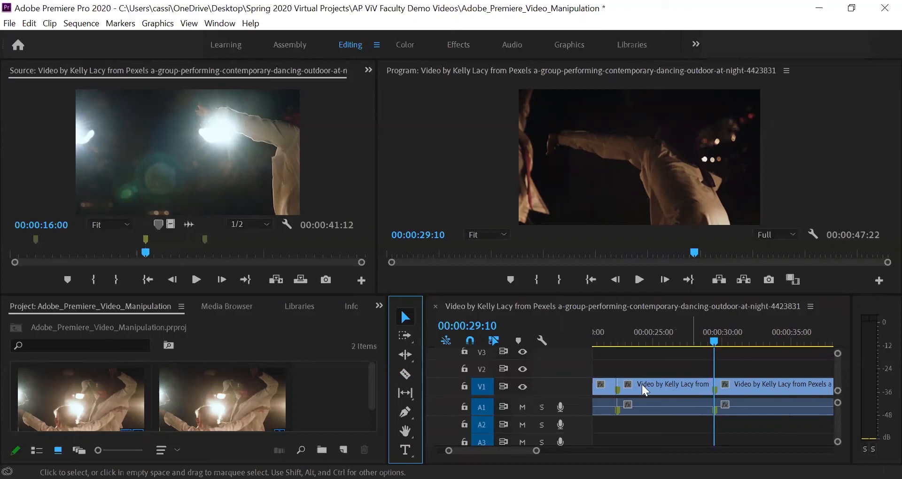
drag(493, 451, 565, 451)
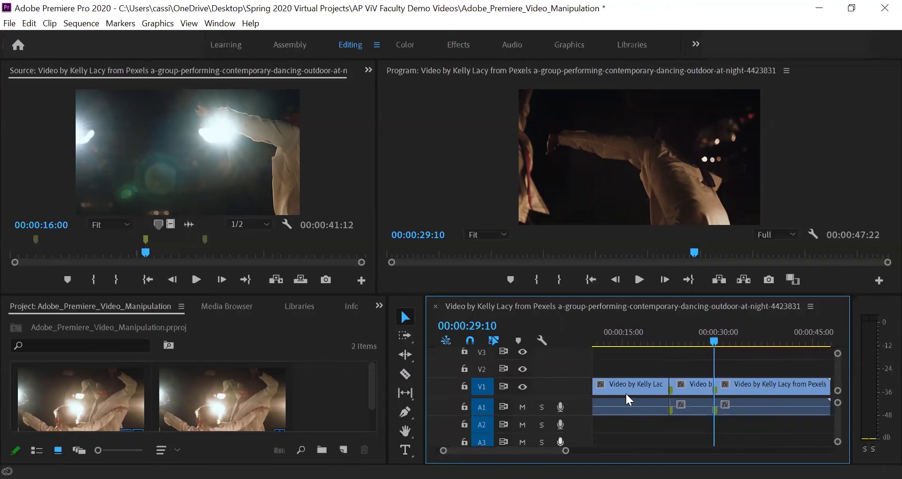
click(689, 387)
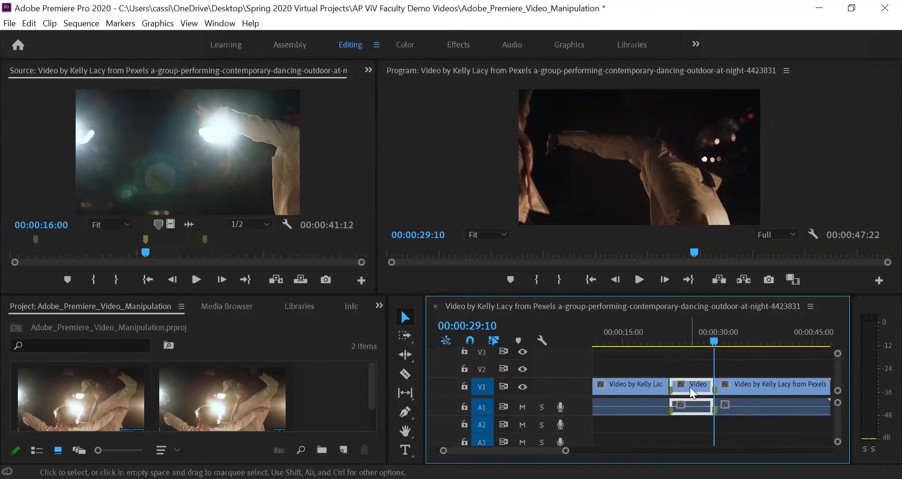
drag(690, 384, 691, 369)
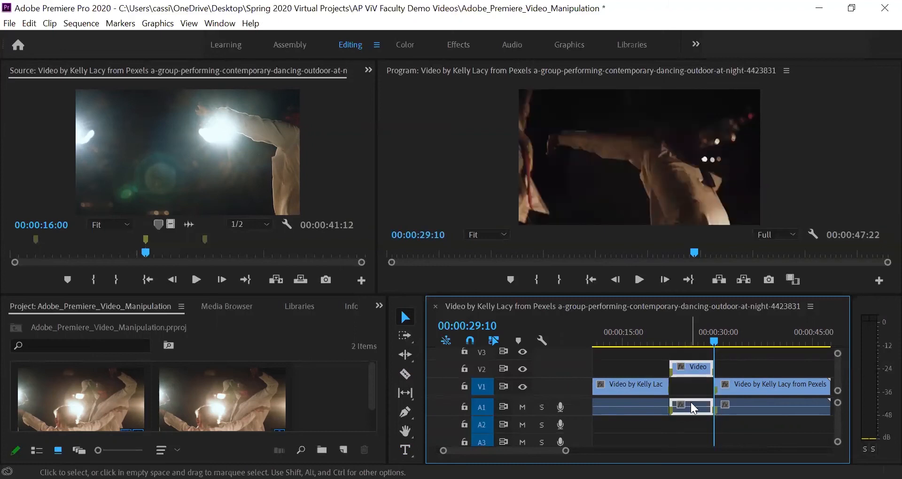
drag(691, 402, 691, 420)
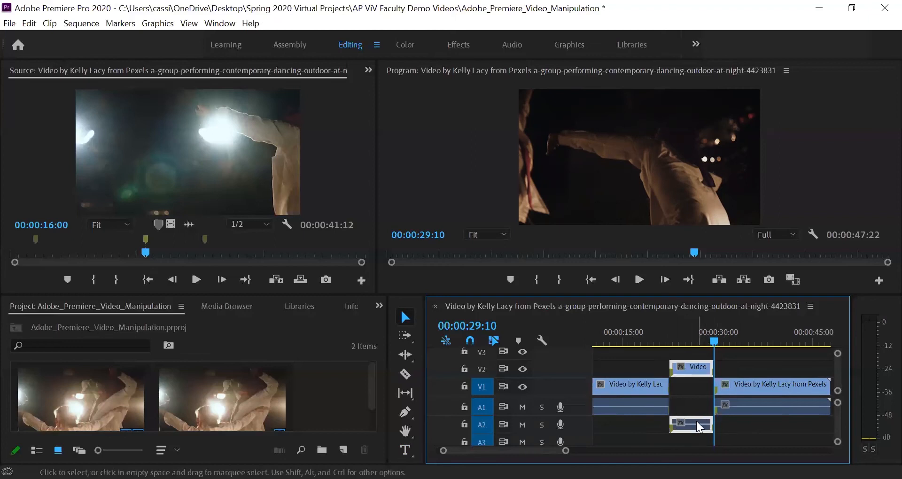
Lock tracks V2, V1 and A1, and delete the segment's audio on track A2
click(466, 368)
click(461, 386)
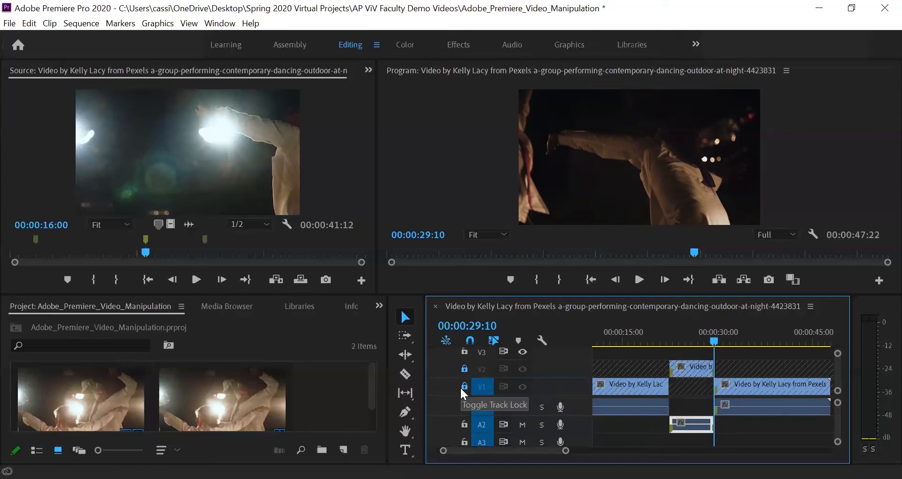
click(463, 406)
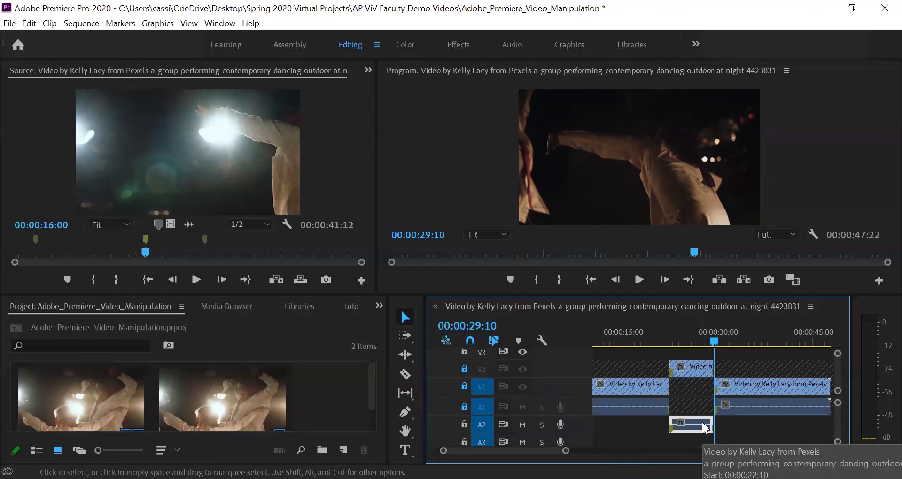
key(Delete)
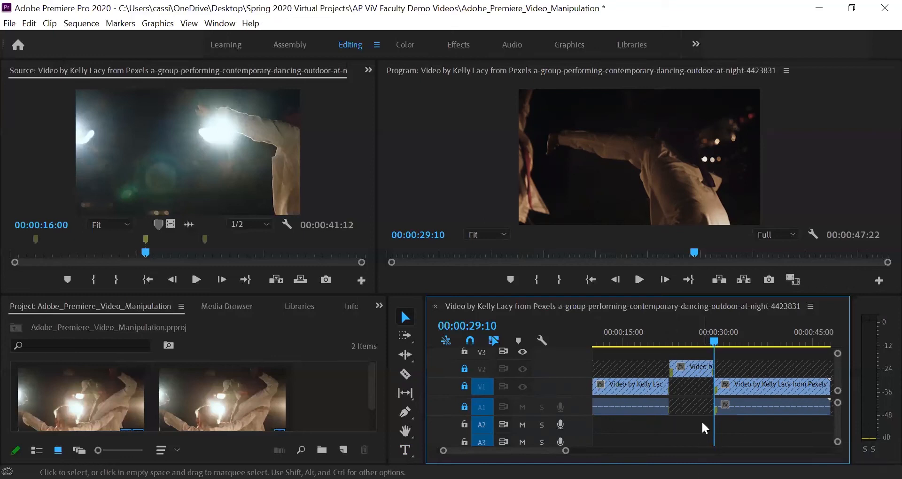
Unlock tracks A1, V1 and V2, select the V2 segment, and place the playhead within it at 00:00:26:23
click(464, 407)
click(464, 386)
click(464, 369)
click(707, 368)
drag(703, 346, 696, 347)
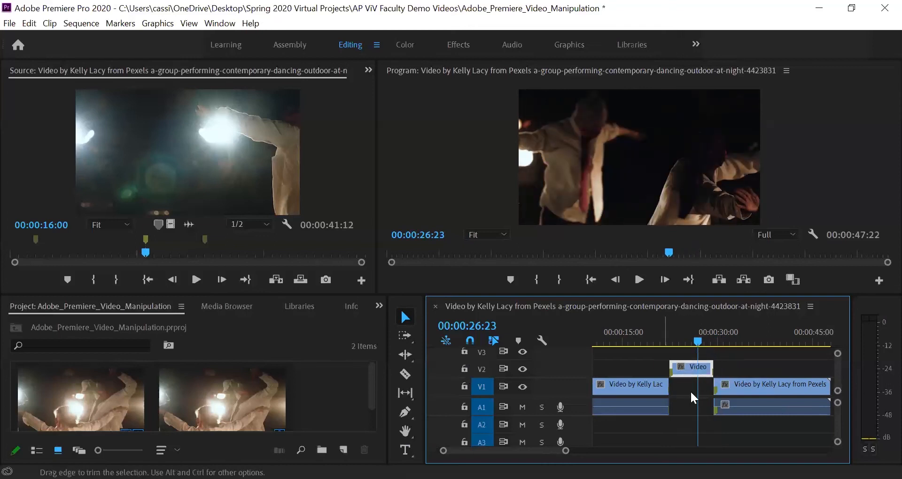
Set the V2 segment's clip speed to 50% in Clip Speed / Duration and apply it
right_click(688, 364)
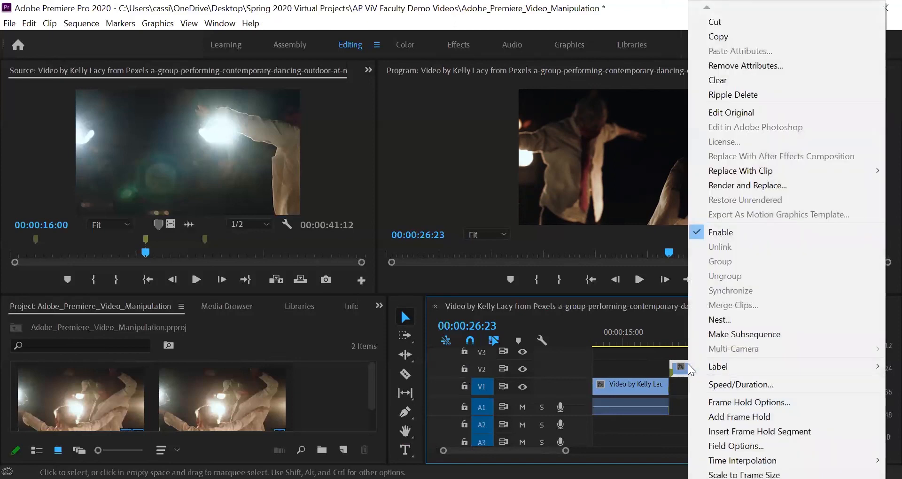
click(729, 383)
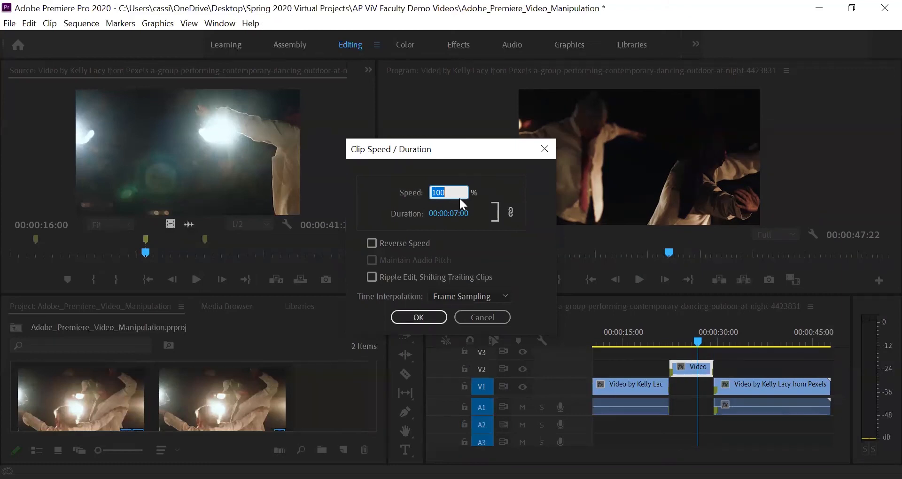
text(50)
double_click(433, 193)
text(100)
key(BackSpace)
key(BackSpace)
key(BackSpace)
text(50)
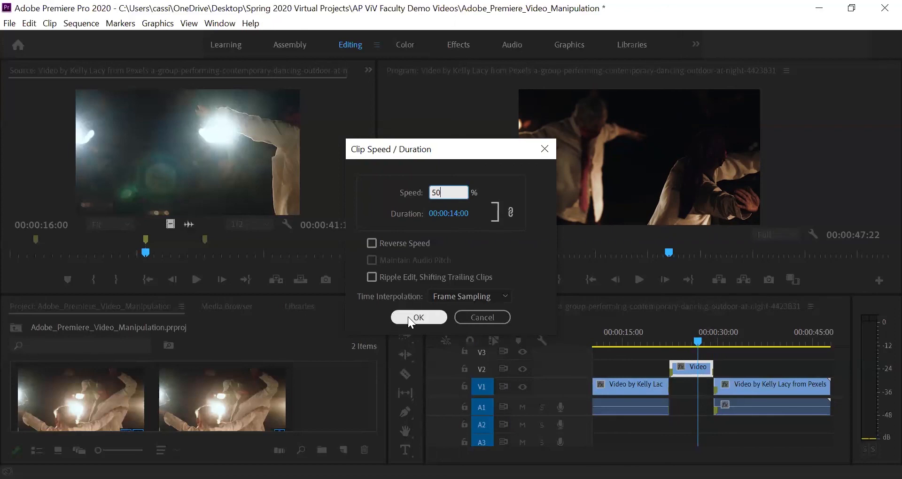
key(Return)
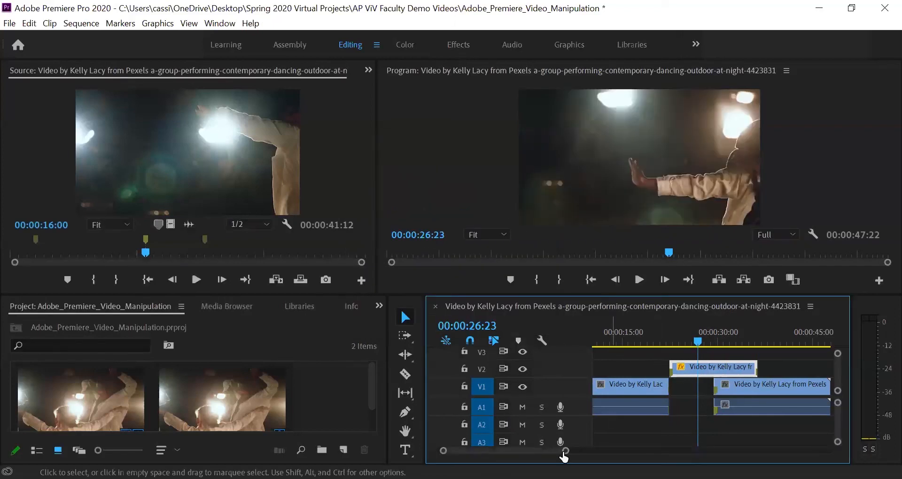
Move the last V1 clip and its audio later in the sequence, well past the end of the slowed V2 segment
drag(565, 452, 574, 452)
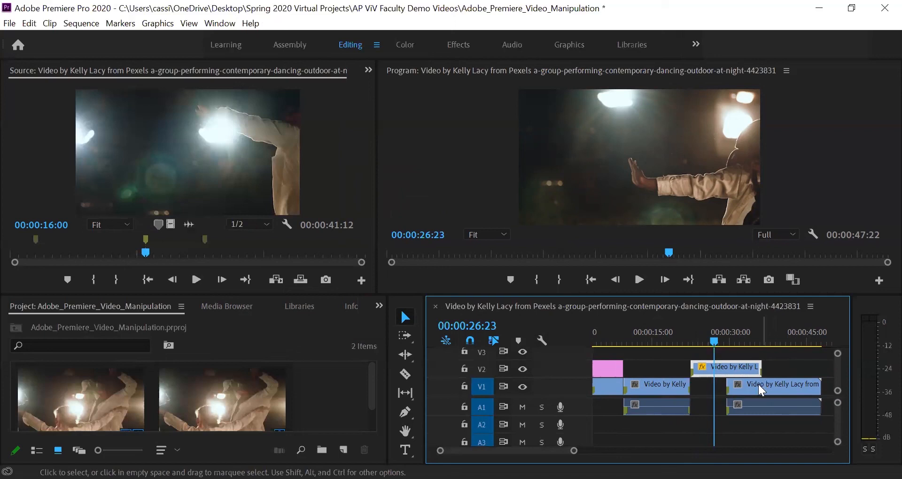
drag(574, 451, 592, 450)
click(726, 386)
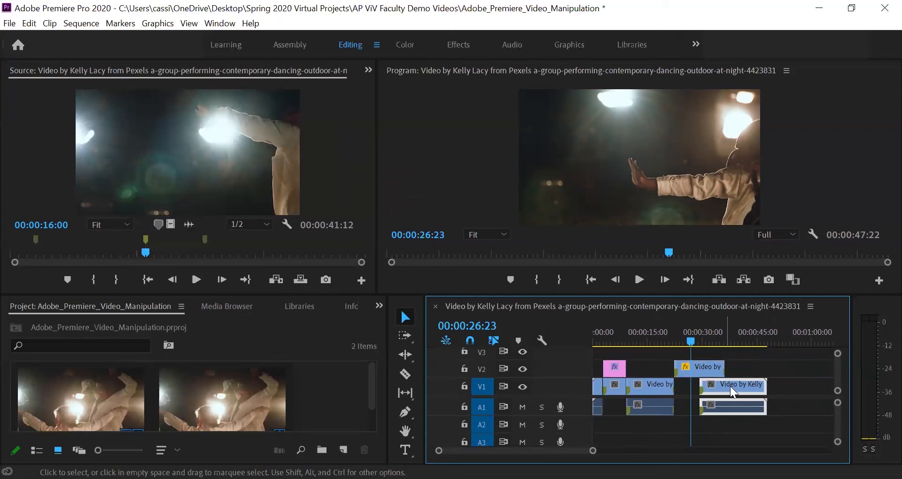
drag(730, 386, 809, 386)
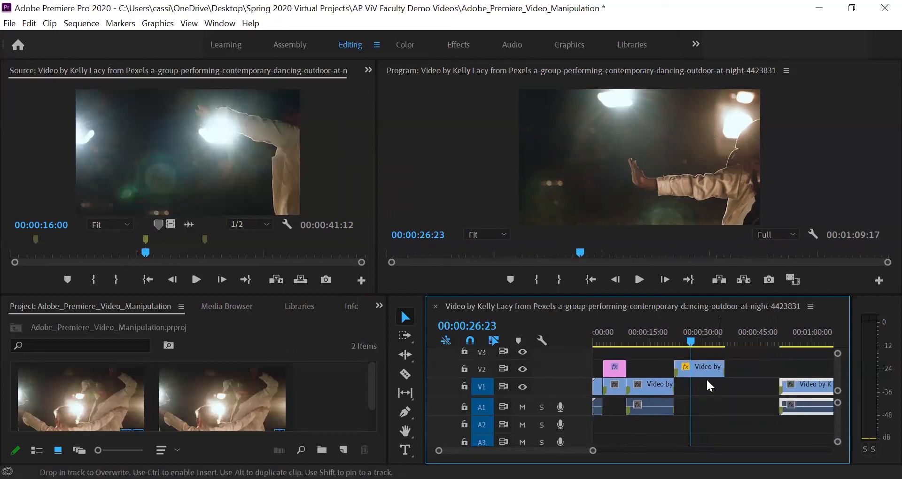
Move the slowed segment down into the gap on track V1 and butt the last clip against its end
click(704, 366)
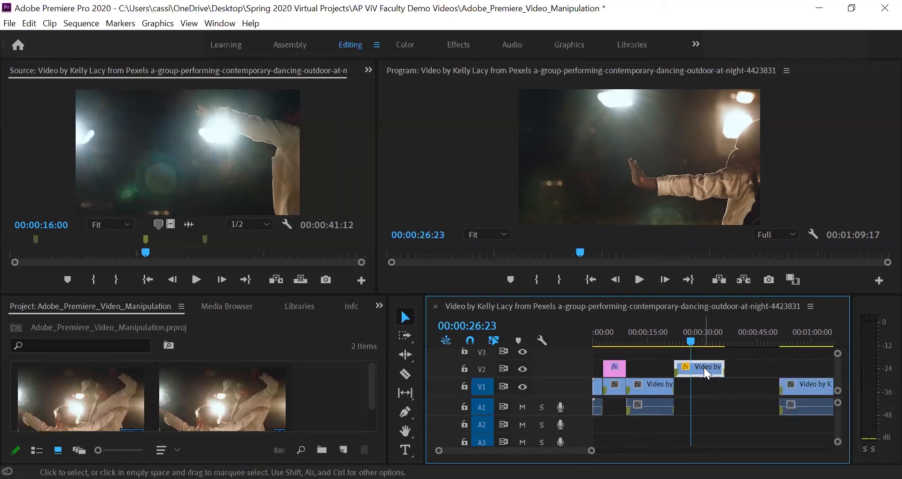
drag(703, 367, 680, 383)
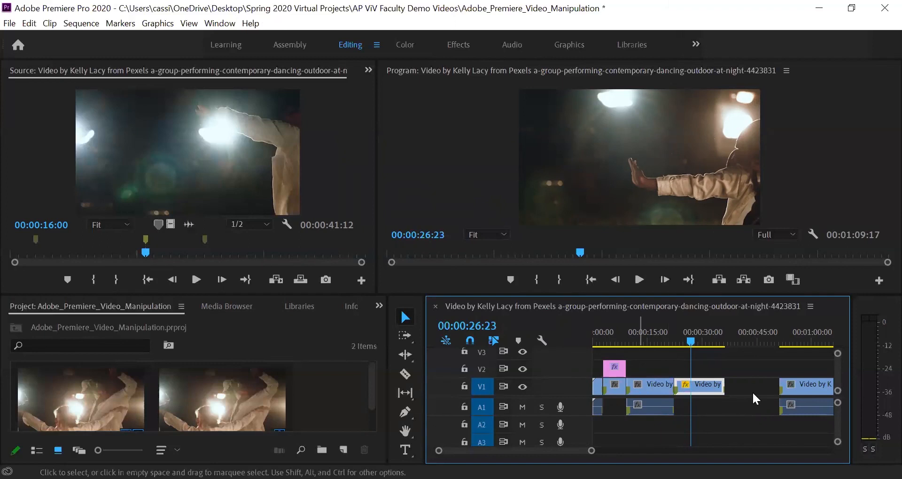
click(815, 385)
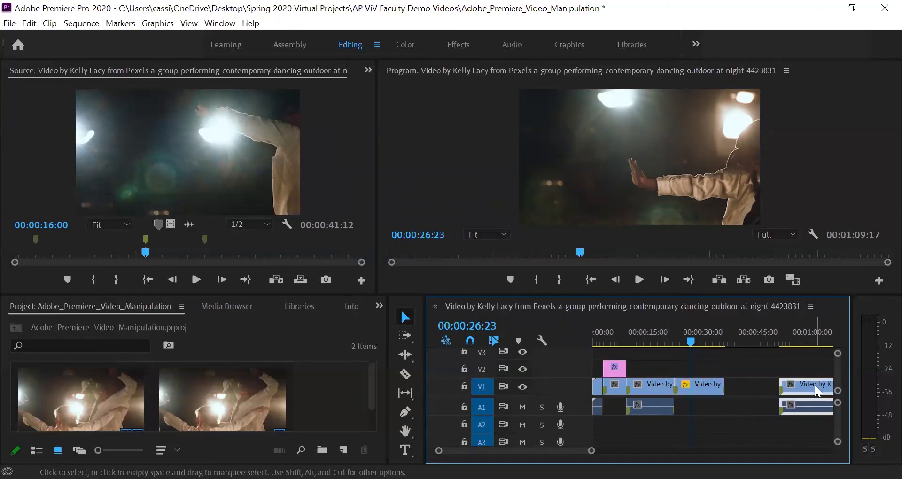
drag(814, 385, 751, 384)
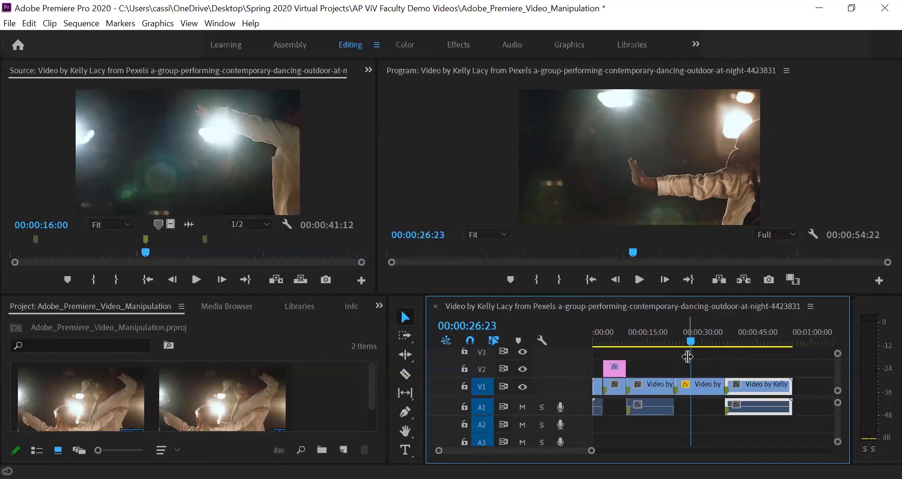
Play the sequence from 00:00:20:06 through the slowed segment into the last clip to check the speed change, with the monitors temporarily enlarged
drag(690, 342, 666, 348)
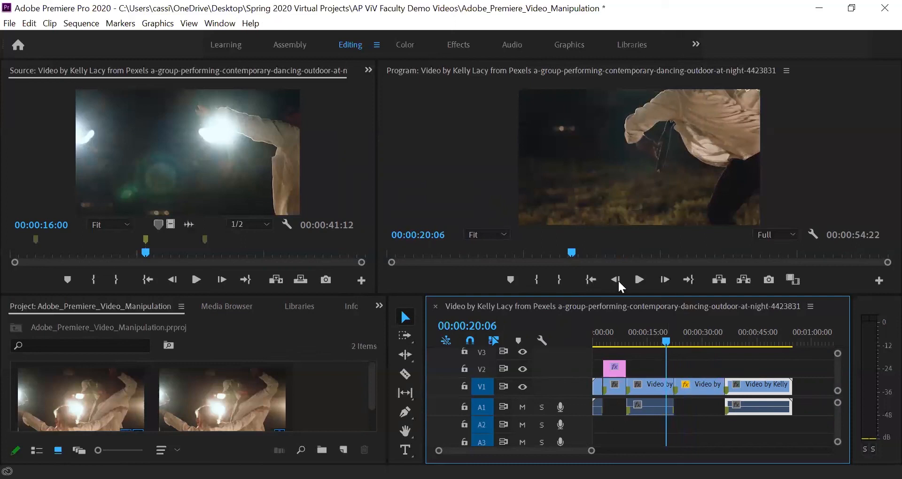
drag(496, 295, 497, 340)
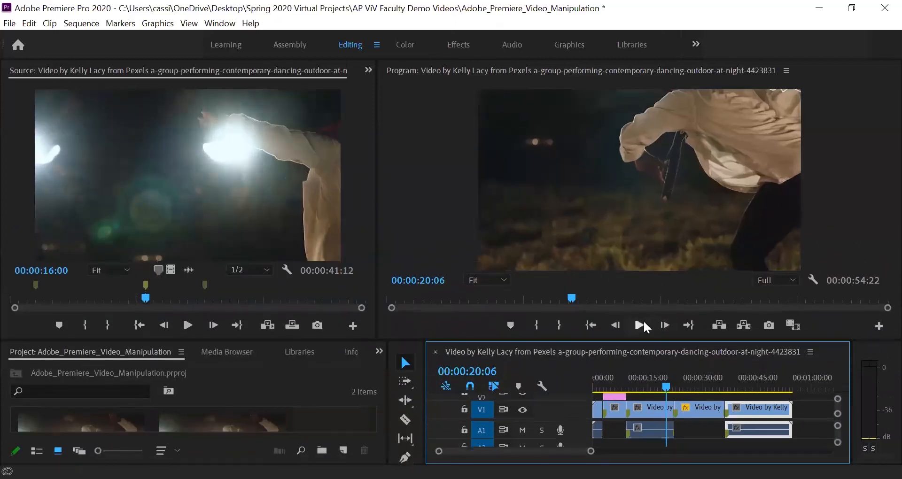
click(640, 325)
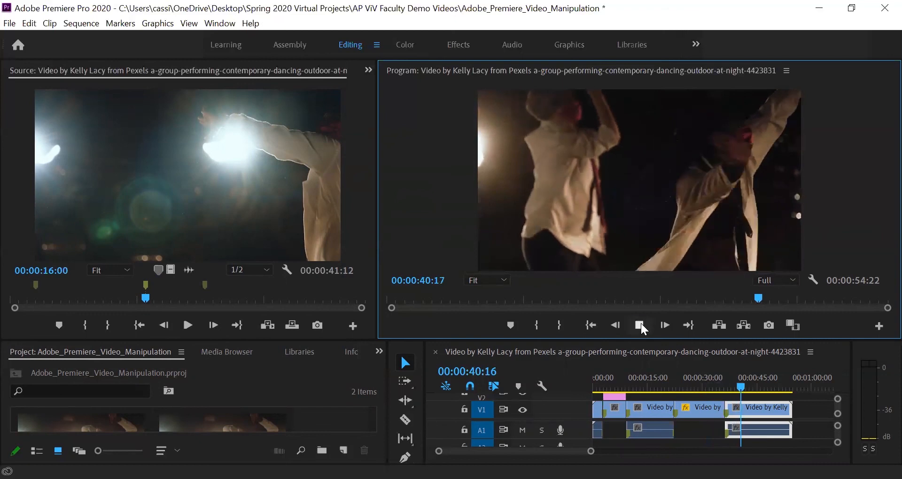
click(639, 325)
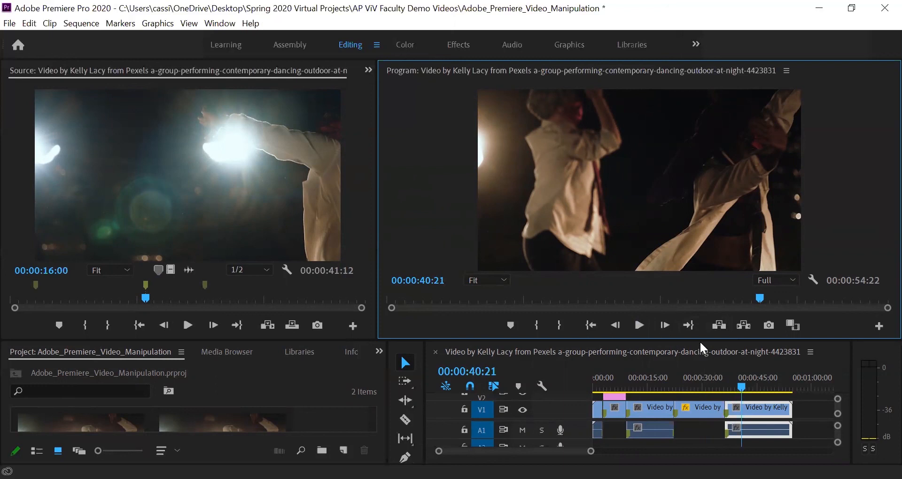
drag(703, 338, 709, 273)
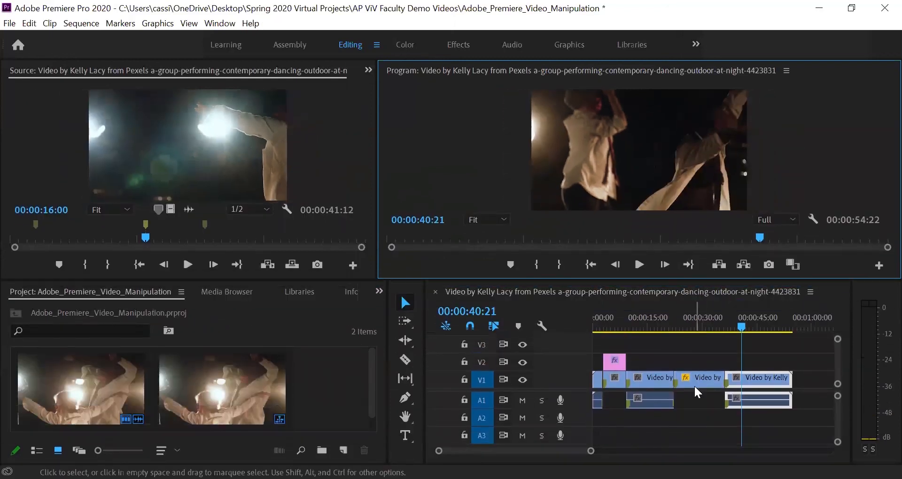
Add a text box reading "Type in your text here" over the frame at 00:00:23:04, beside the dancer's outstretched arm, and save the project
drag(742, 328, 681, 359)
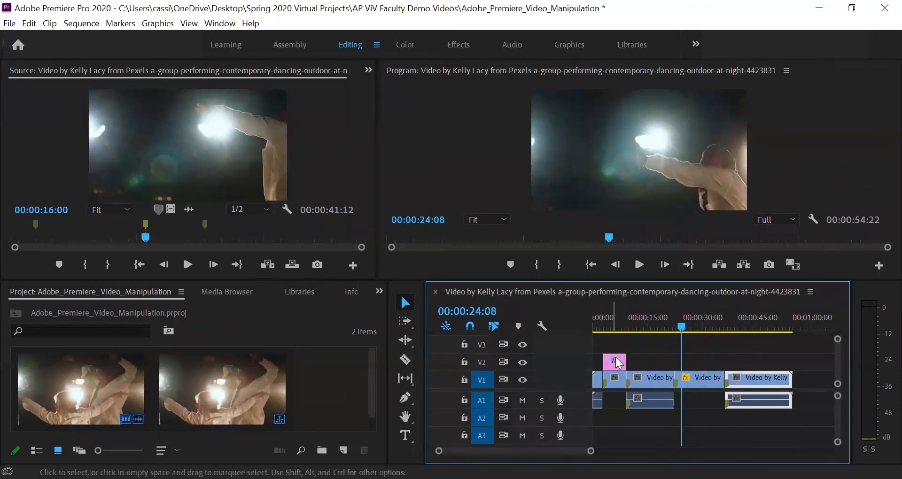
drag(679, 329, 675, 328)
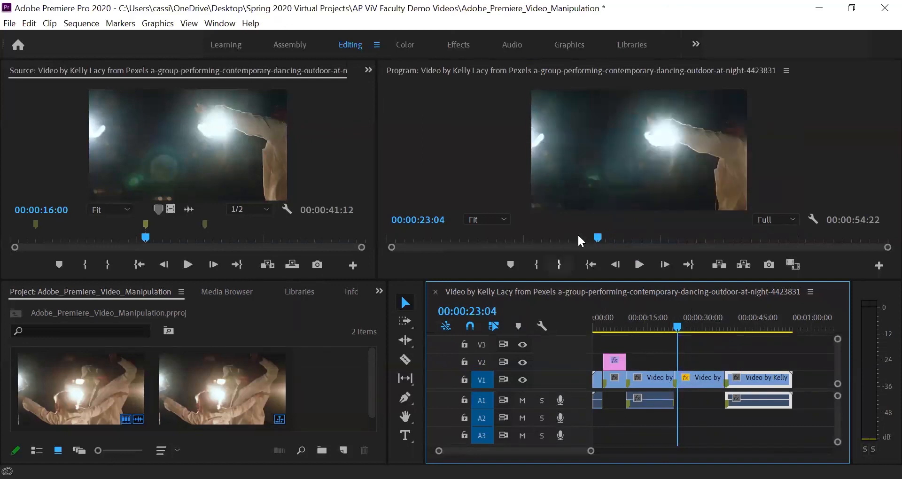
click(401, 436)
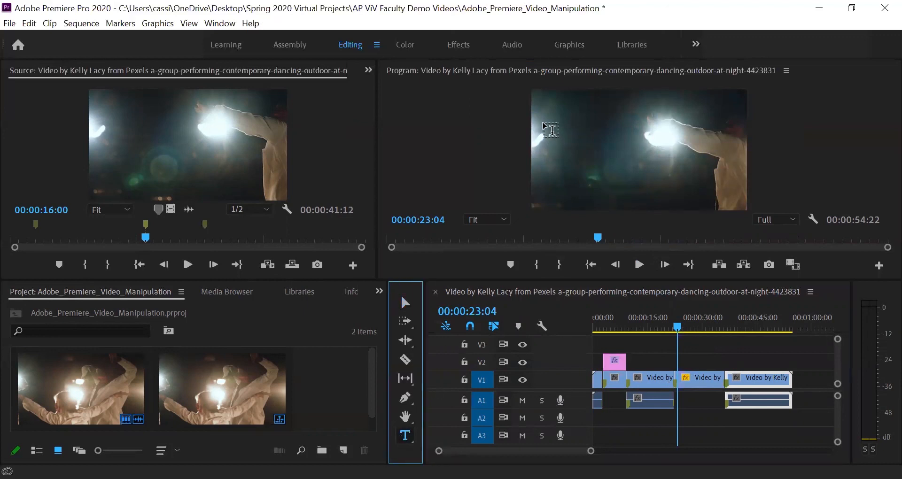
drag(541, 109, 624, 166)
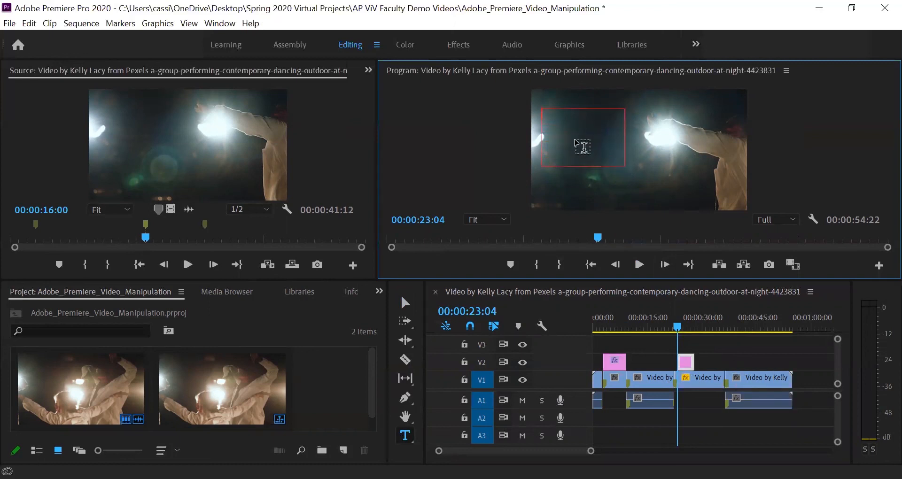
text(Type in you)
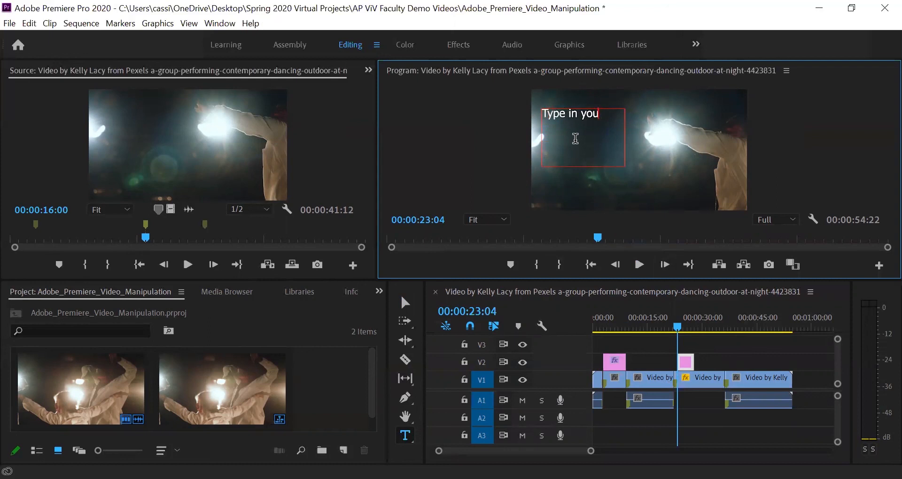
text(r text here)
key(ctrl+s)
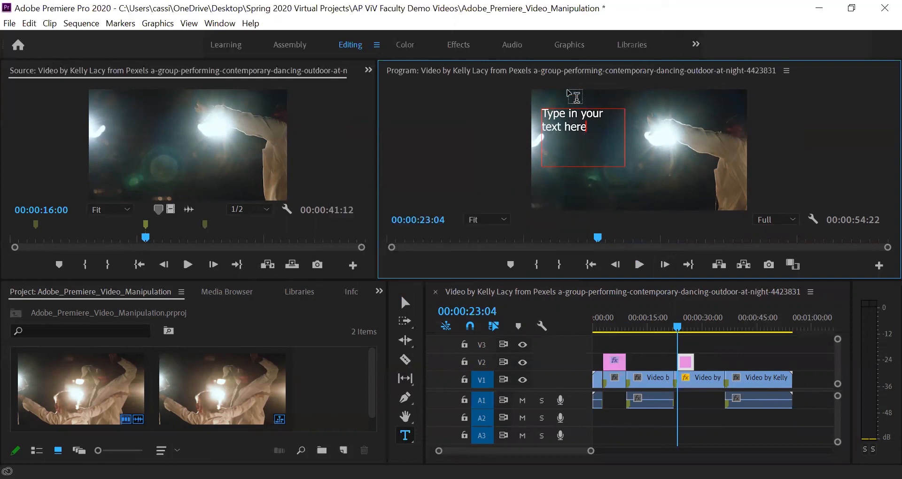
Extend the new text clip on V2 at both ends to span the whole slowed segment, and scrub through to check it
drag(694, 361, 675, 360)
drag(677, 329, 724, 358)
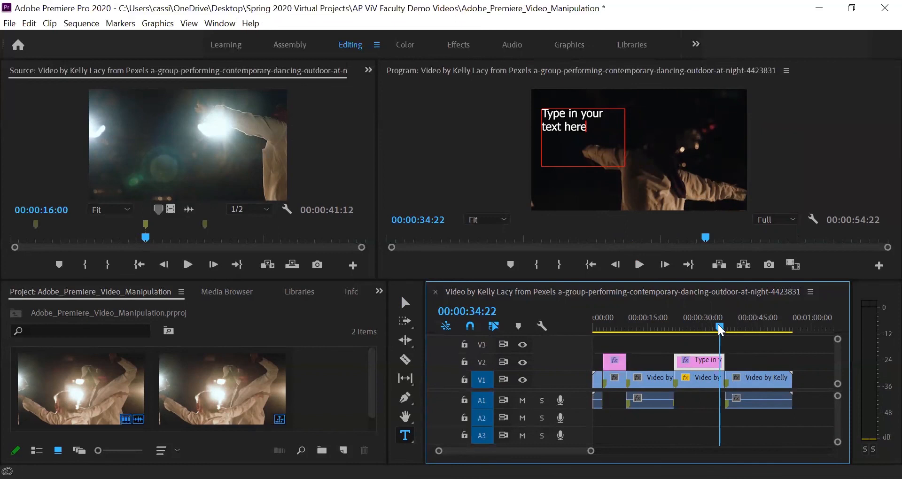
drag(720, 327, 664, 326)
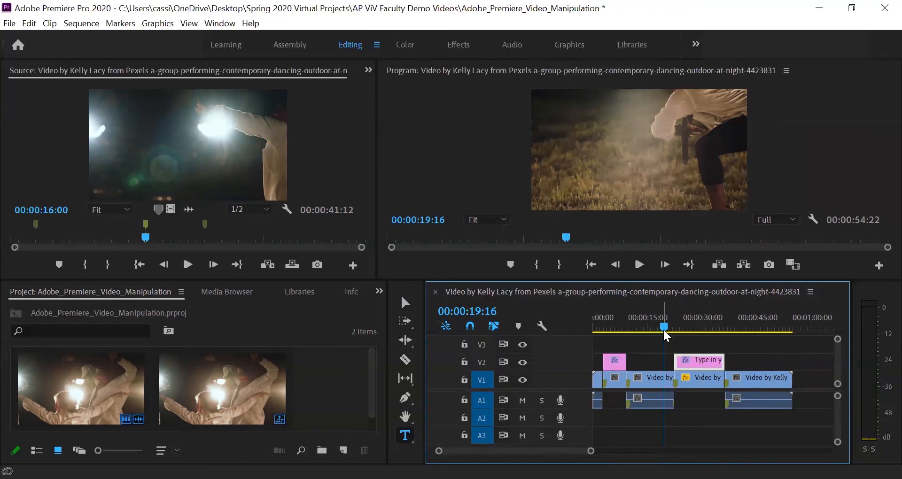
Place the playhead at 00:00:22:09, lock tracks A1, V1 and V2, and record a short voice-over on track A2
drag(665, 331, 673, 335)
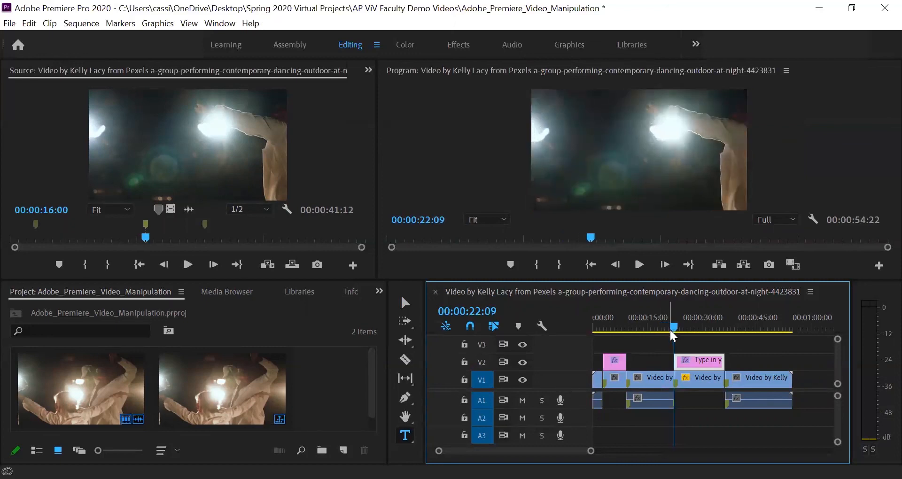
click(464, 400)
click(464, 380)
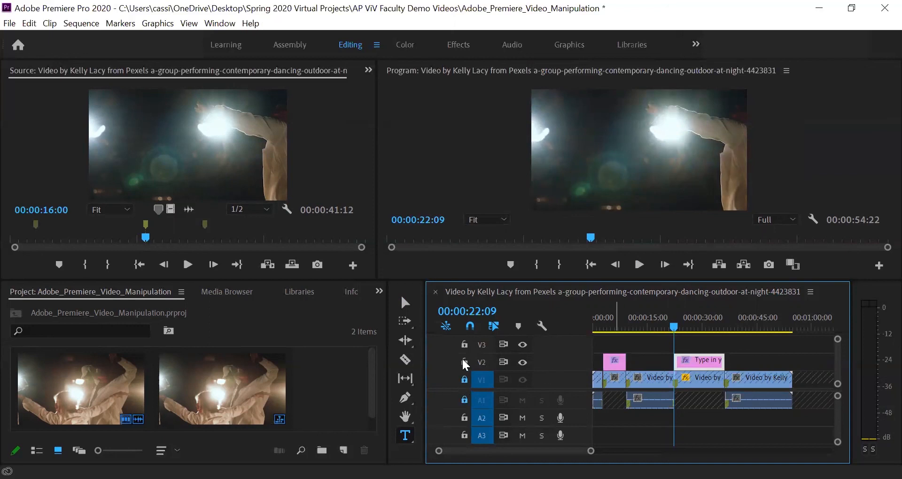
click(464, 362)
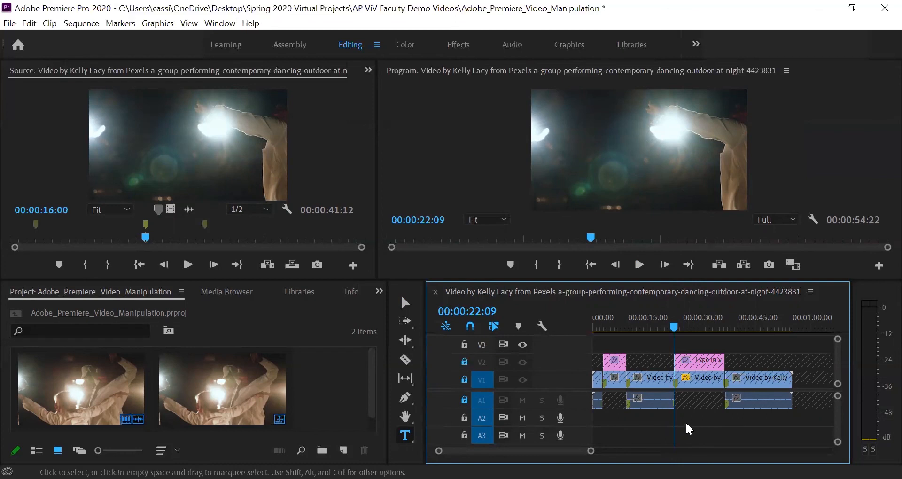
click(560, 418)
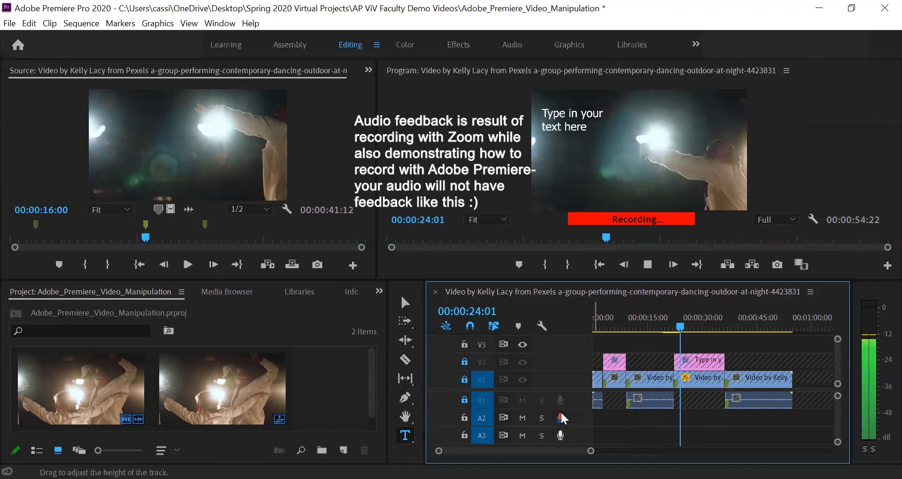
click(560, 418)
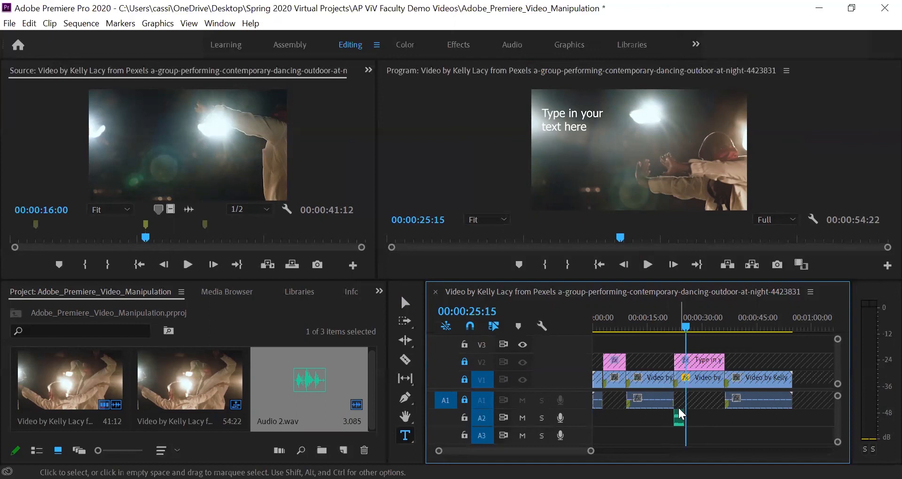
Unlock tracks A1, V1 and V2 and move the voice-over clip from A2 up into the gap on A1 beneath the slowed segment
click(464, 400)
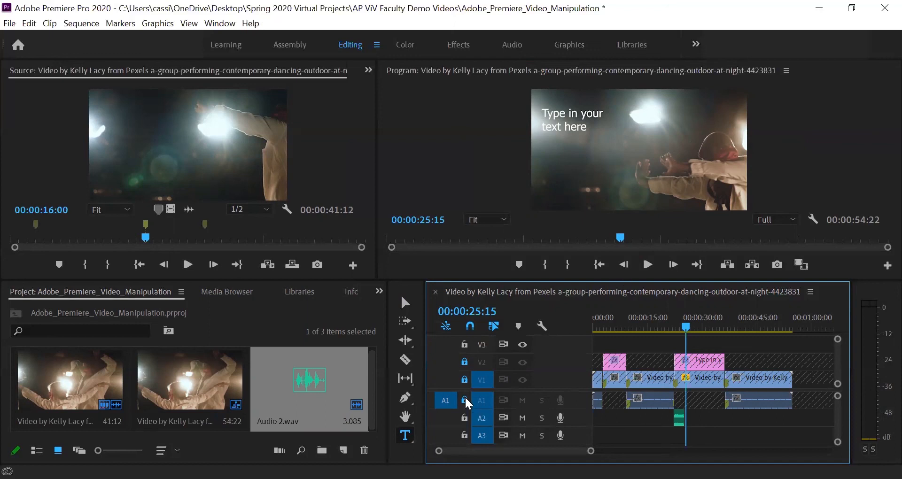
click(464, 379)
click(464, 362)
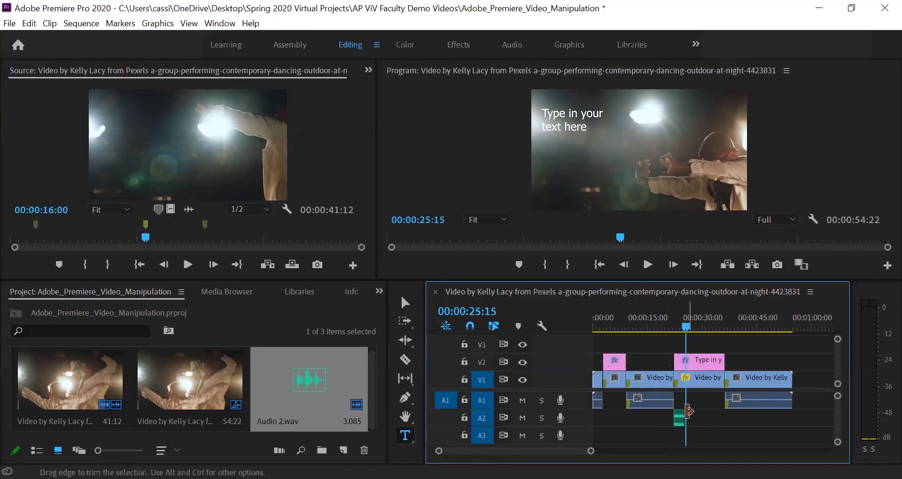
click(677, 423)
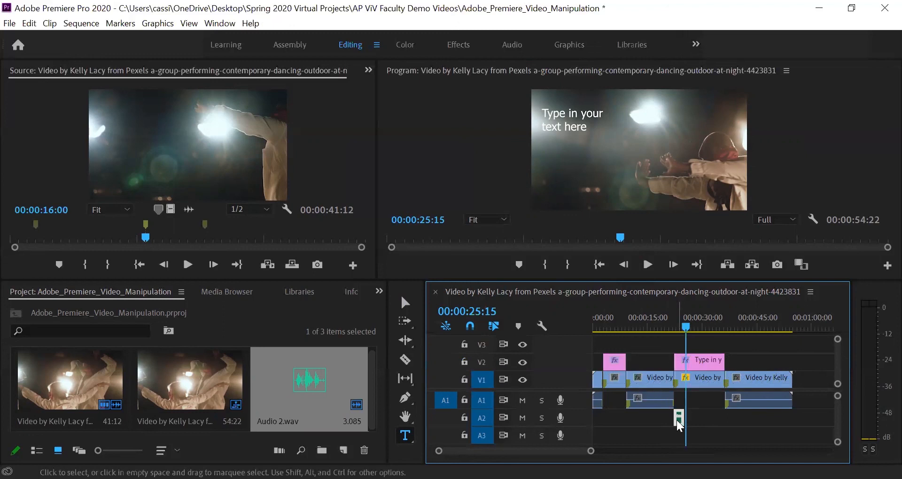
drag(677, 422, 675, 416)
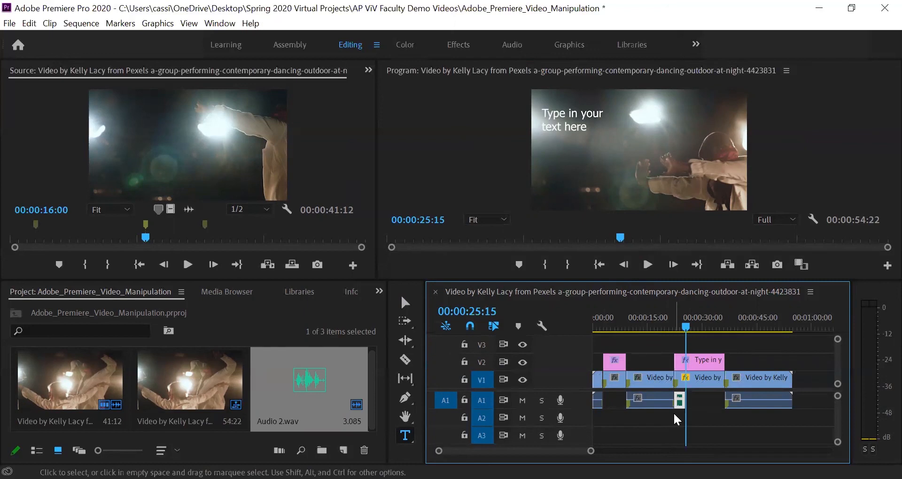